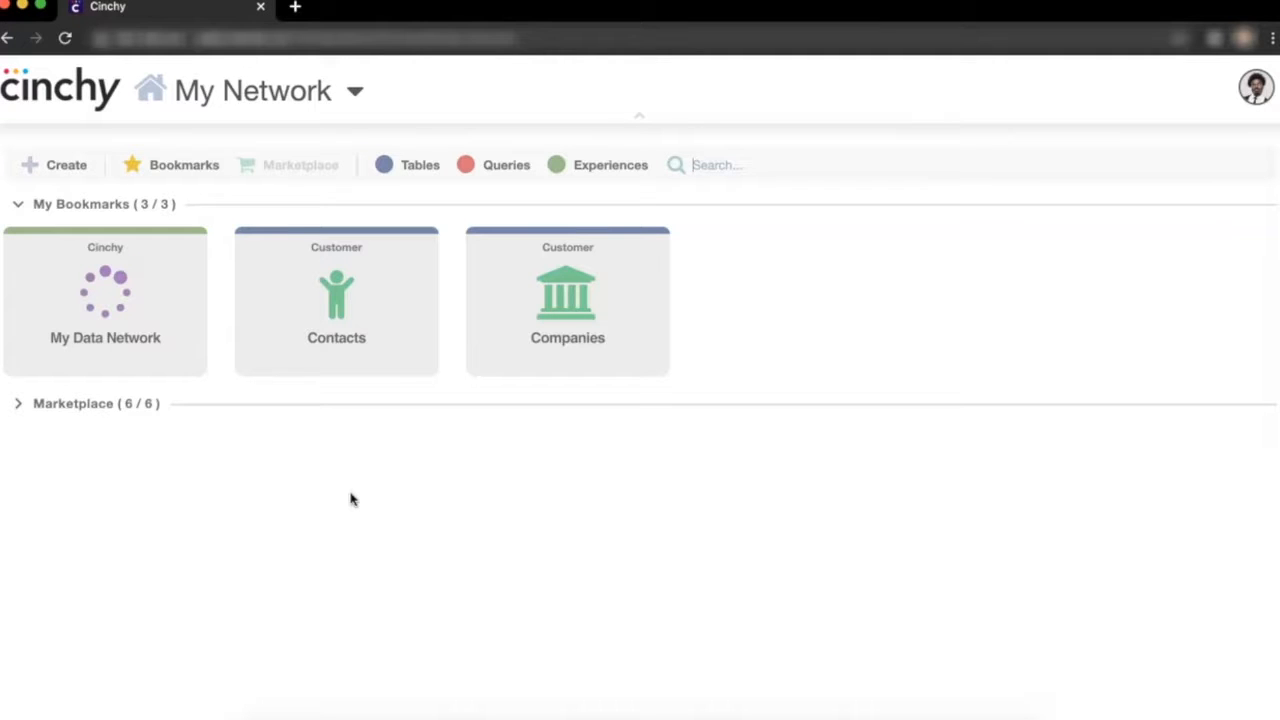
# - Search the network for "Locations" and open the Locations/Sales Rep query
pyautogui.write('Locations')
pyautogui.click(157, 371)
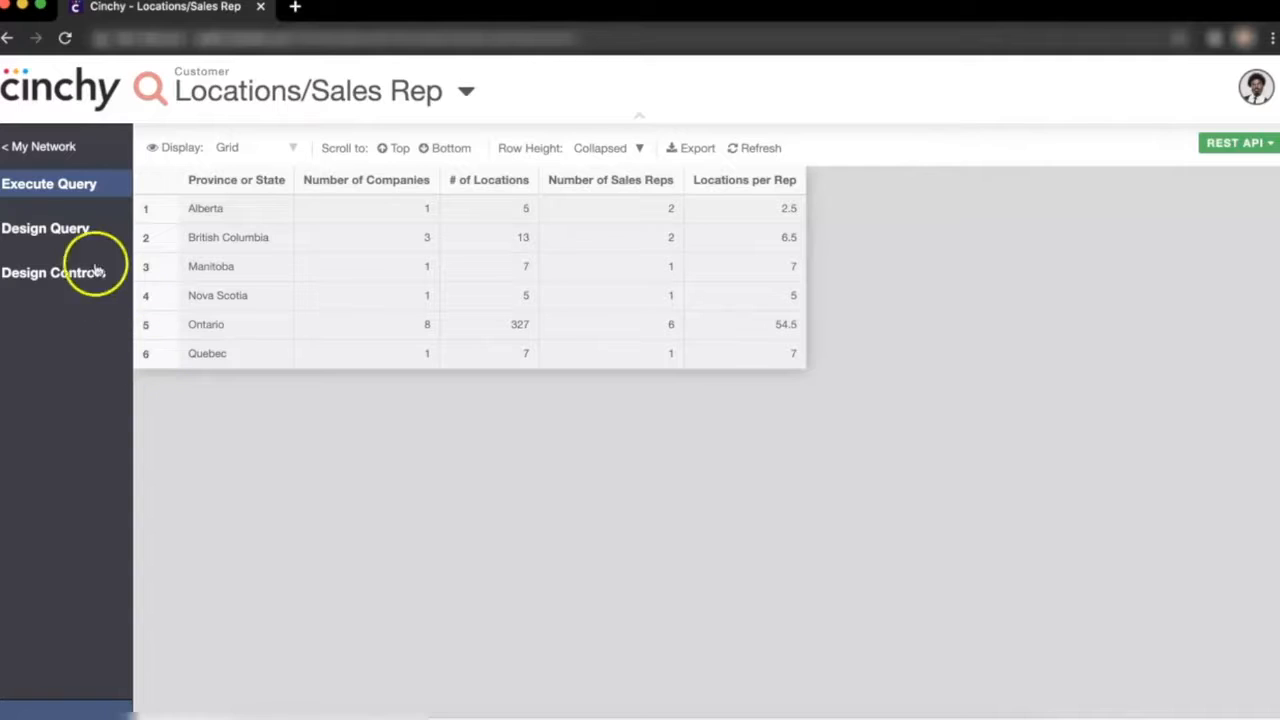
# - Review the query's SQL definition and design controls, returning to the query results
pyautogui.click(77, 229)
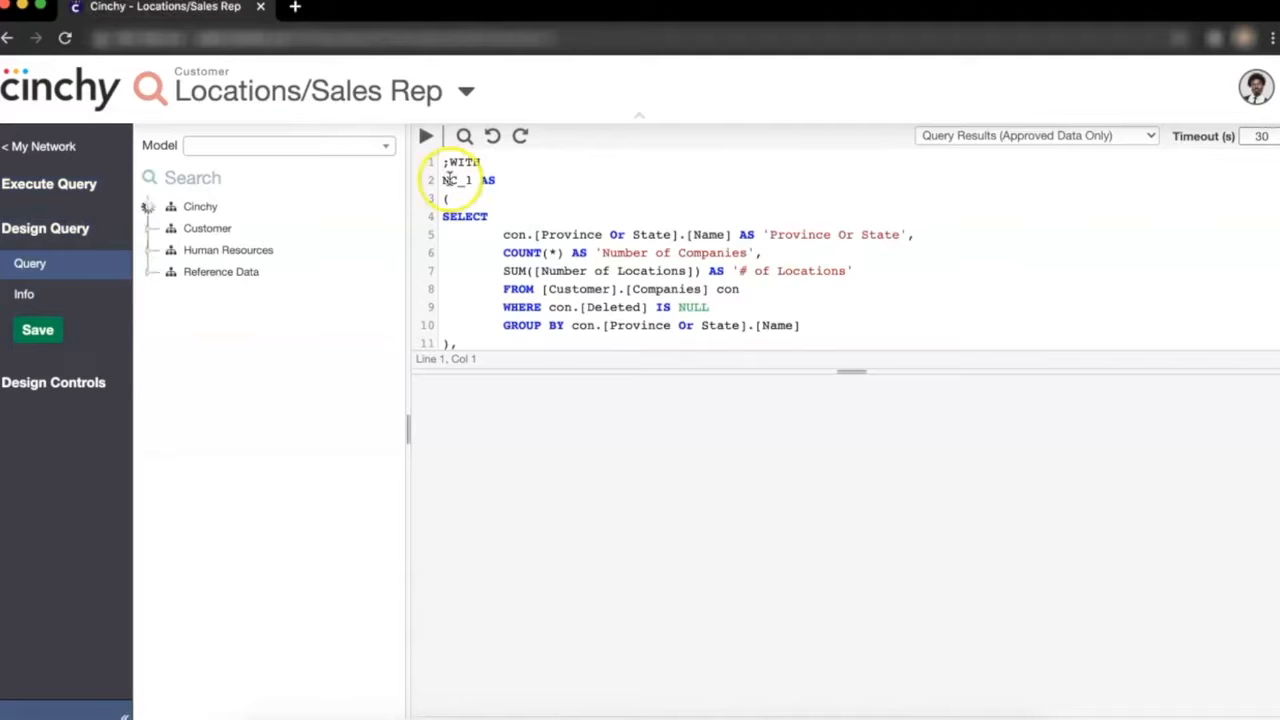
pyautogui.scroll(-5, 644, 321)
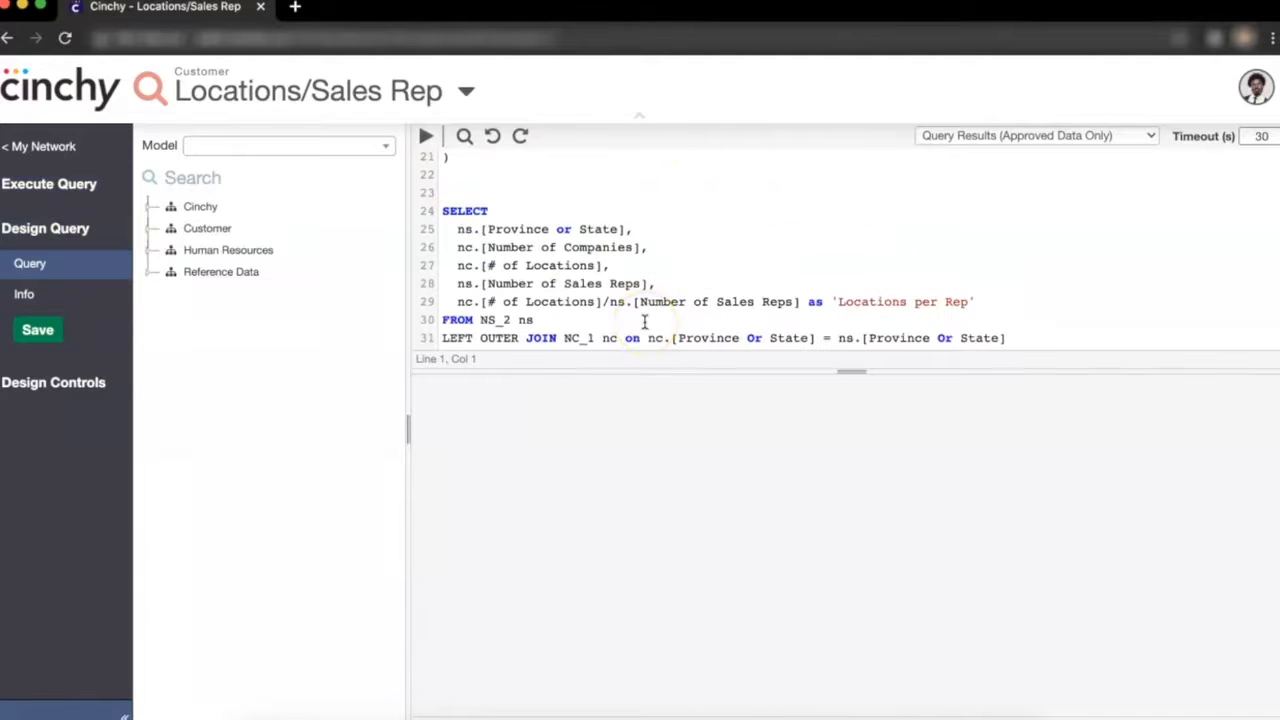
pyautogui.scroll(5, 644, 321)
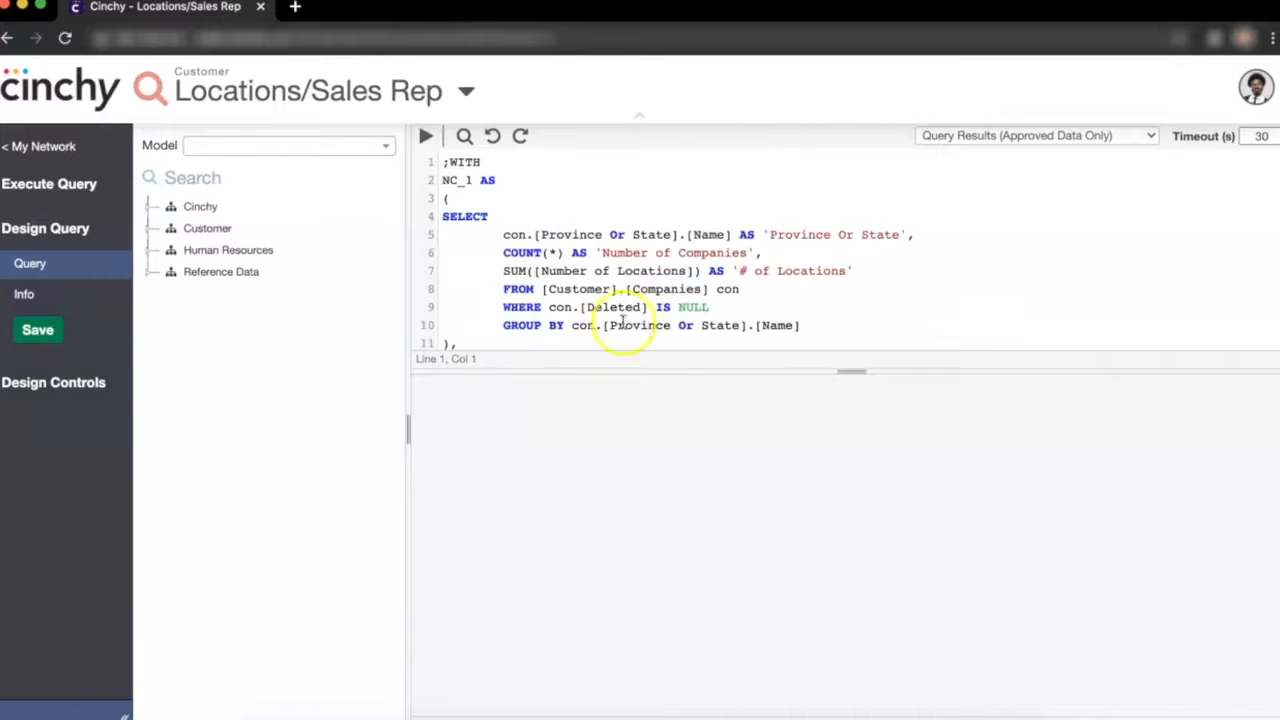
pyautogui.click(92, 386)
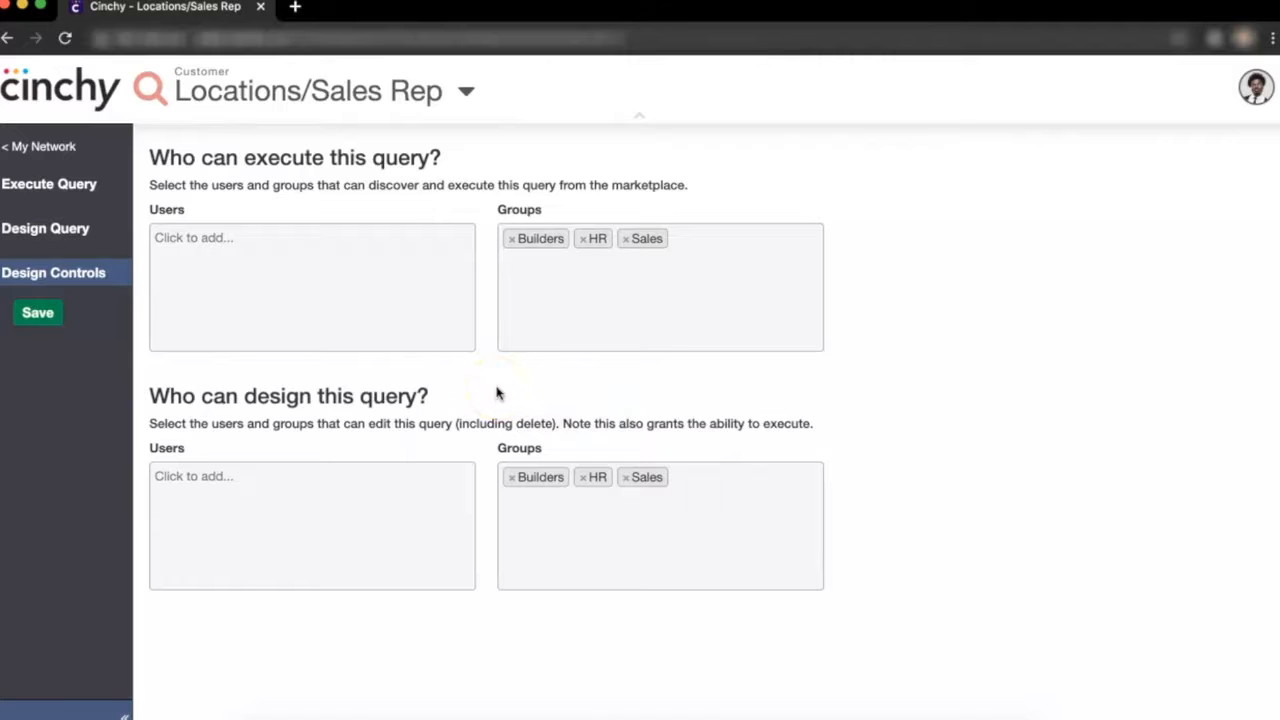
pyautogui.click(78, 186)
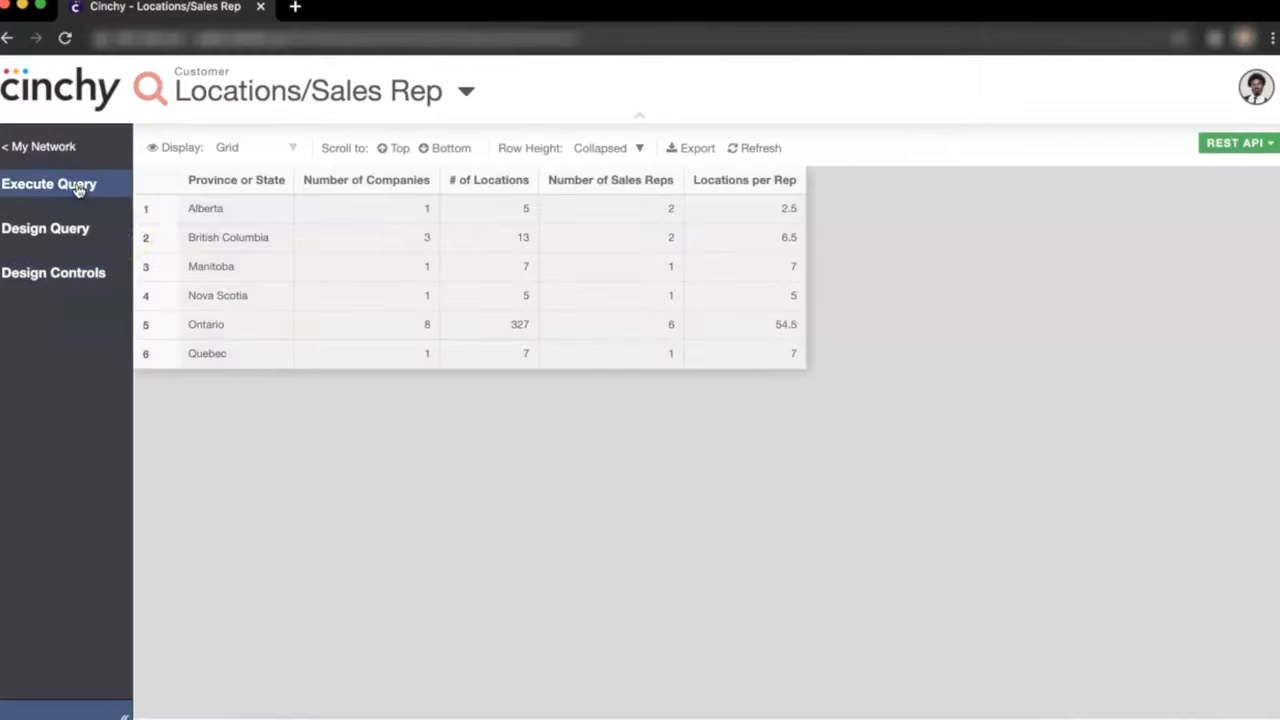
pyautogui.click(256, 415)
# - Switch the query results display to Pivot and browse the chart type and aggregation options
pyautogui.click(292, 149)
pyautogui.click(281, 203)
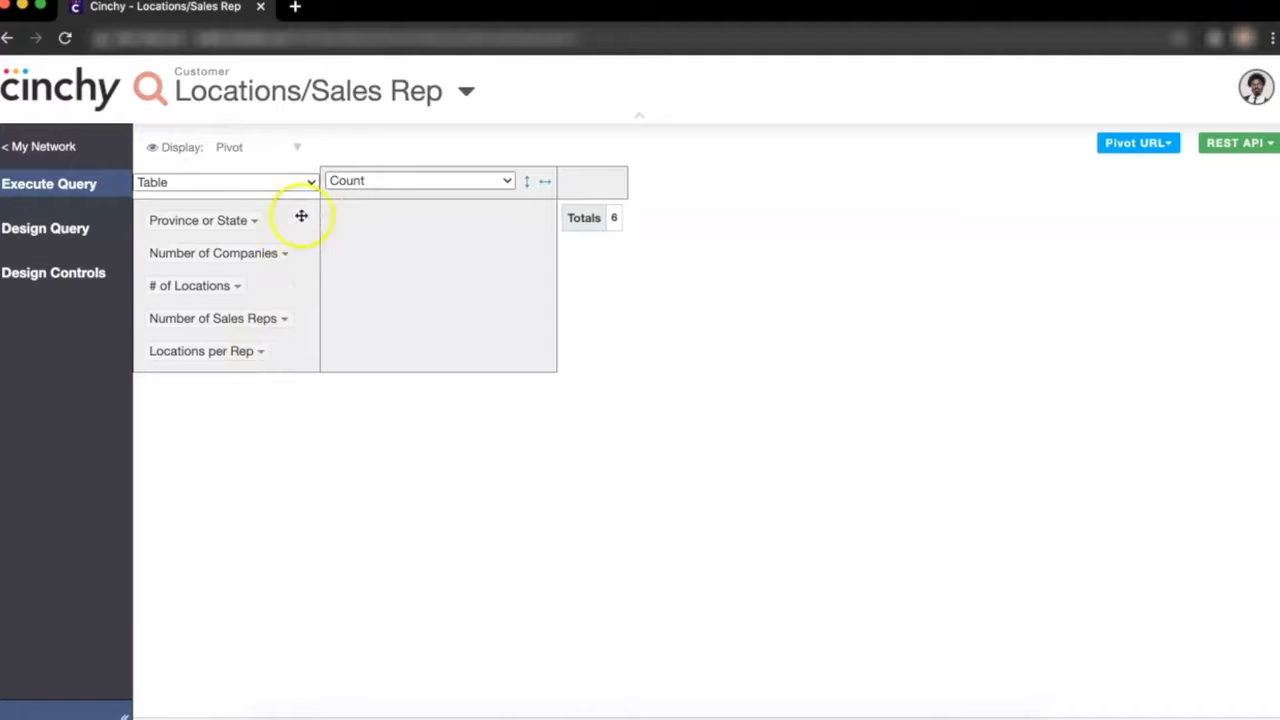
pyautogui.click(312, 182)
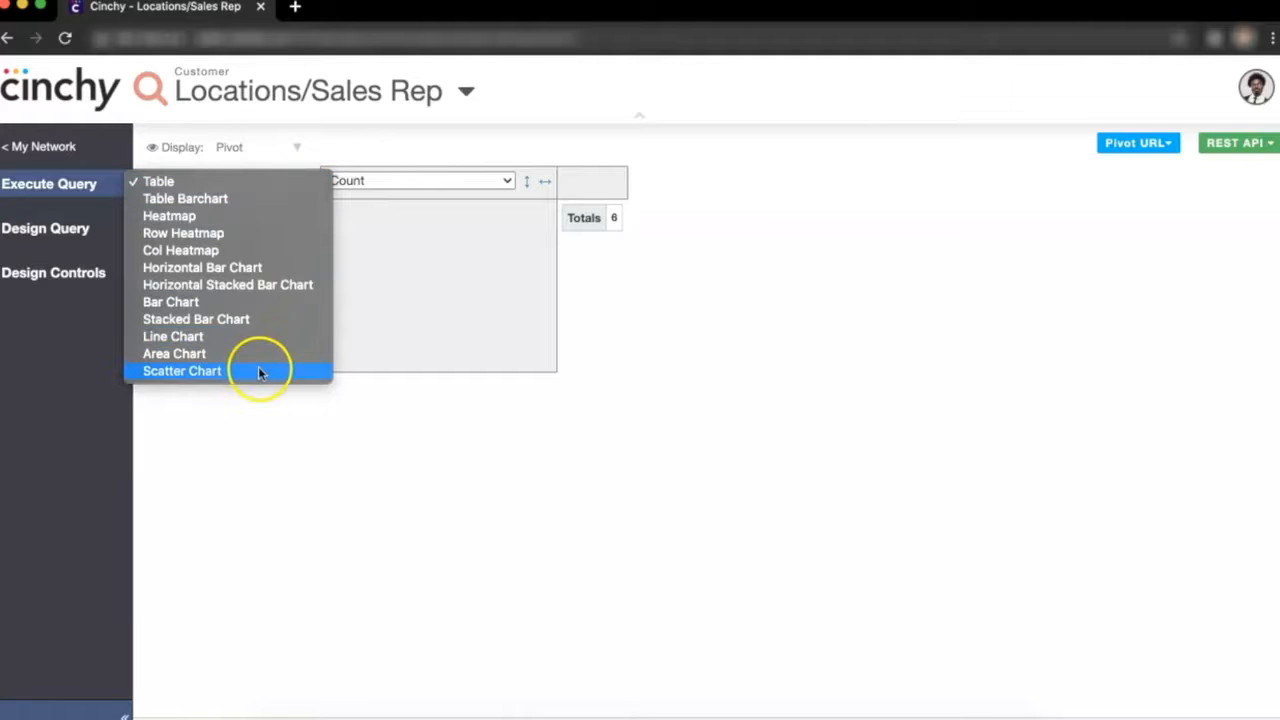
pyautogui.click(226, 187)
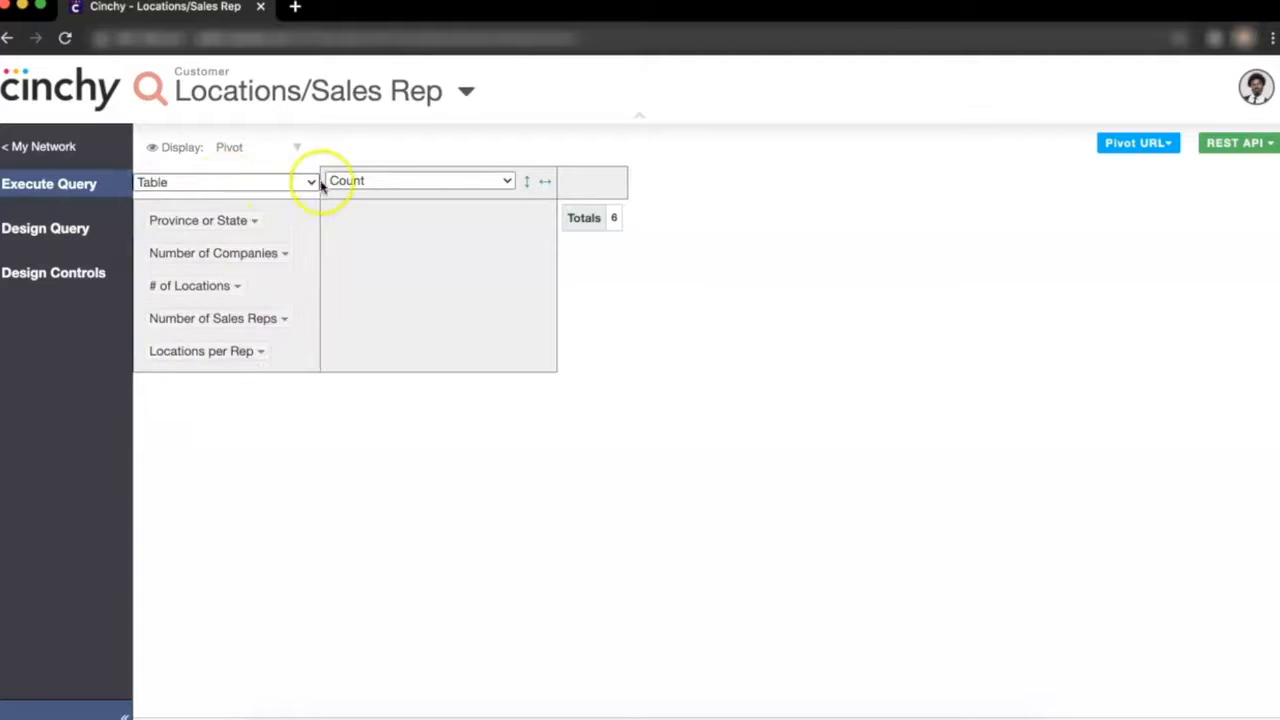
pyautogui.click(507, 183)
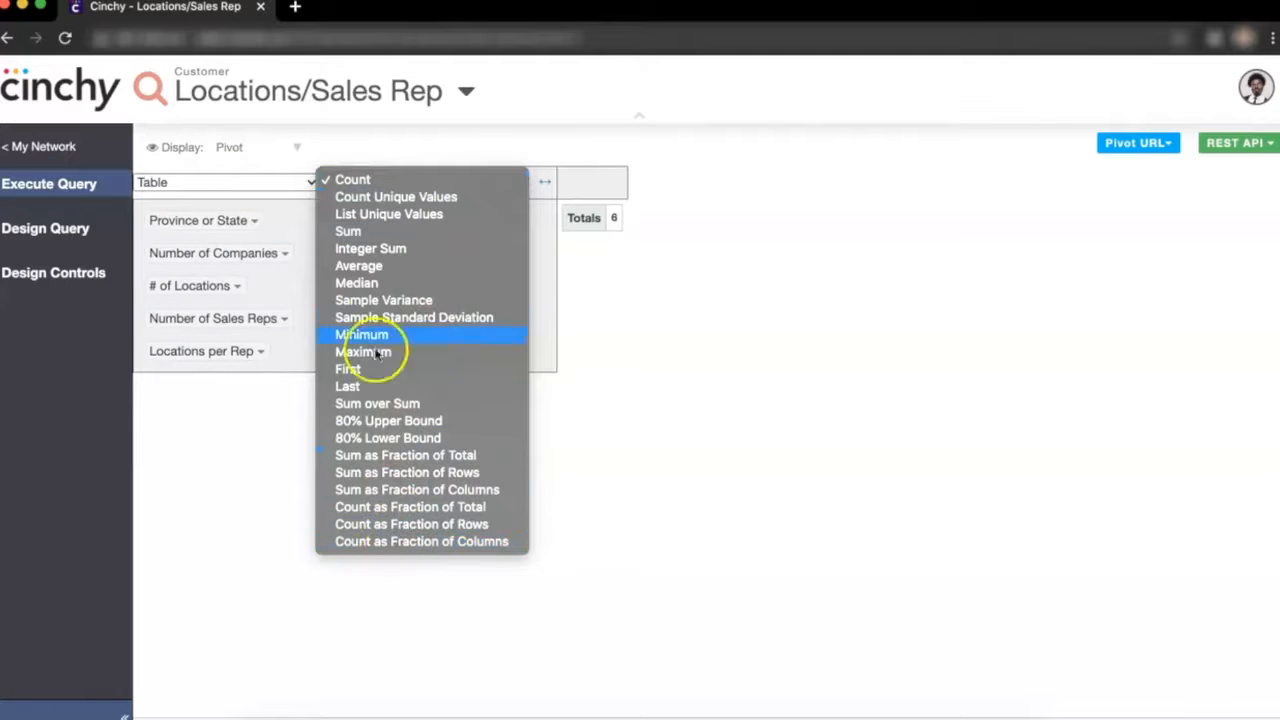
pyautogui.click(370, 183)
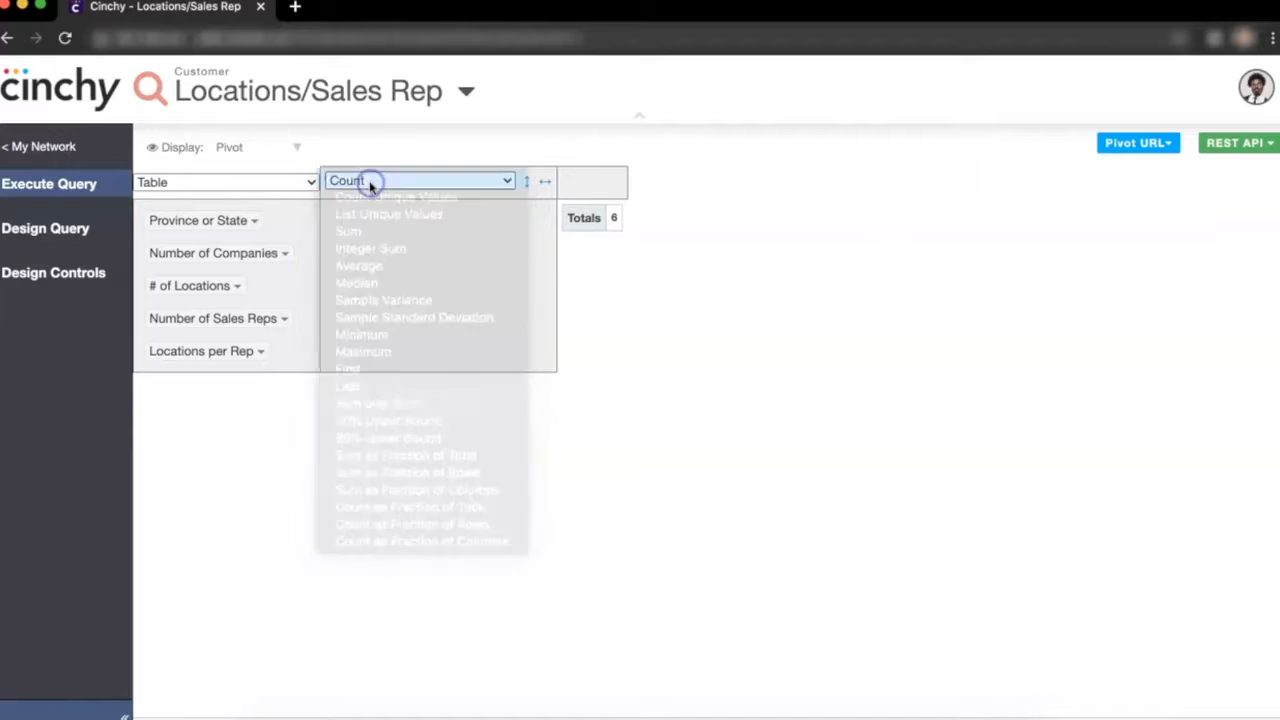
# - Drag all five fields into the pivot rows, placing Locations per Rep first
pyautogui.moveTo(229, 220); pyautogui.dragTo(381, 232)
pyautogui.moveTo(280, 220); pyautogui.dragTo(477, 260)
pyautogui.moveTo(229, 204); pyautogui.dragTo(396, 335)
pyautogui.moveTo(248, 229); pyautogui.dragTo(428, 374)
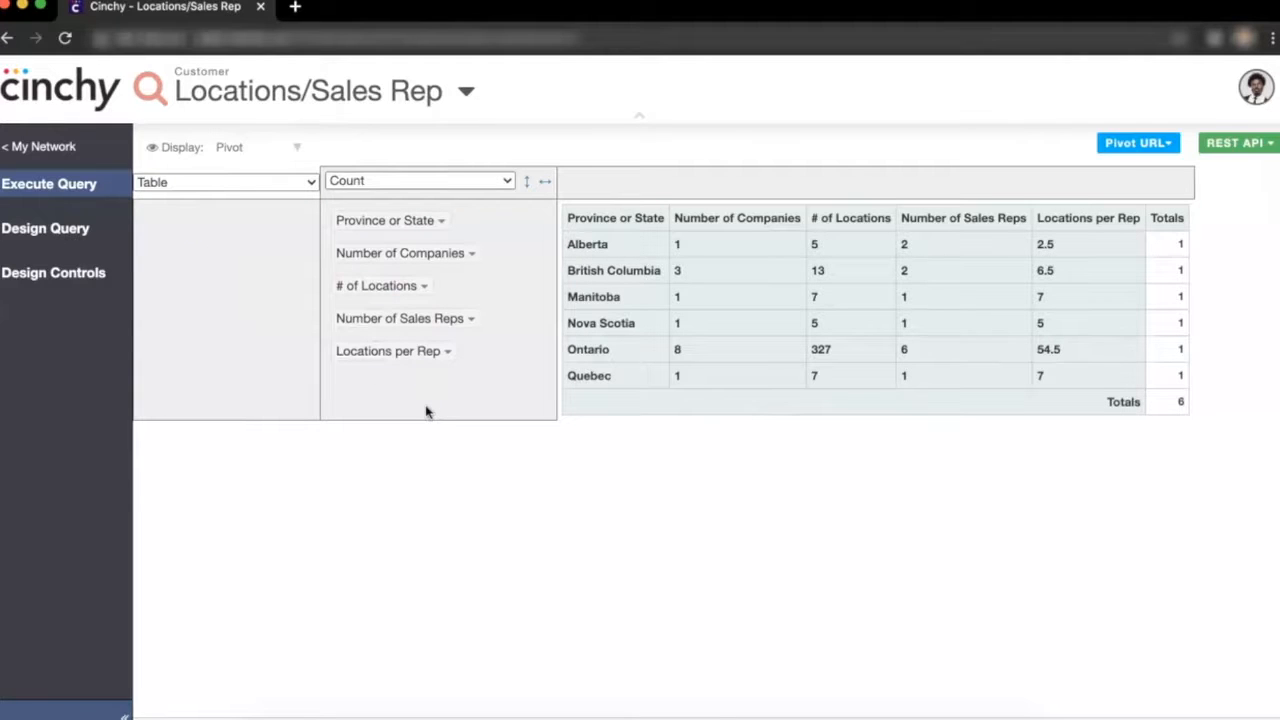
pyautogui.moveTo(414, 357); pyautogui.dragTo(399, 214)
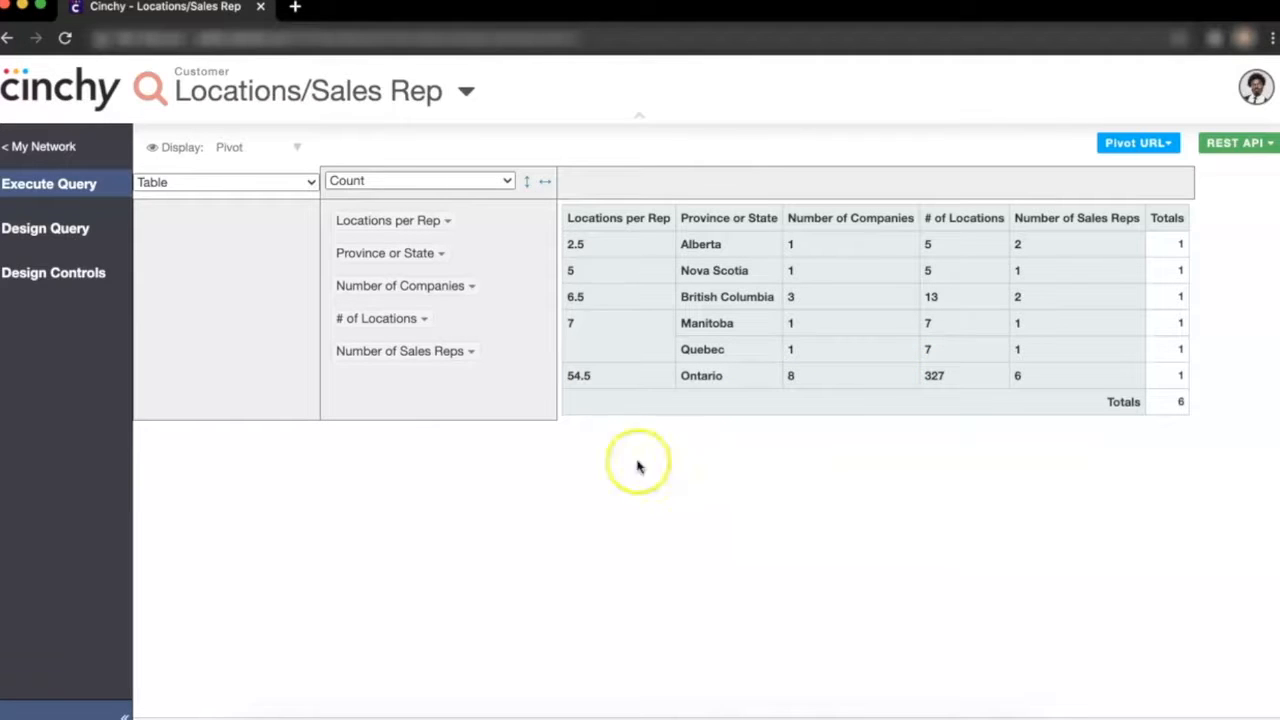
# - Move every field except Province or State back out of the pivot rows
pyautogui.moveTo(444, 250); pyautogui.dragTo(277, 220)
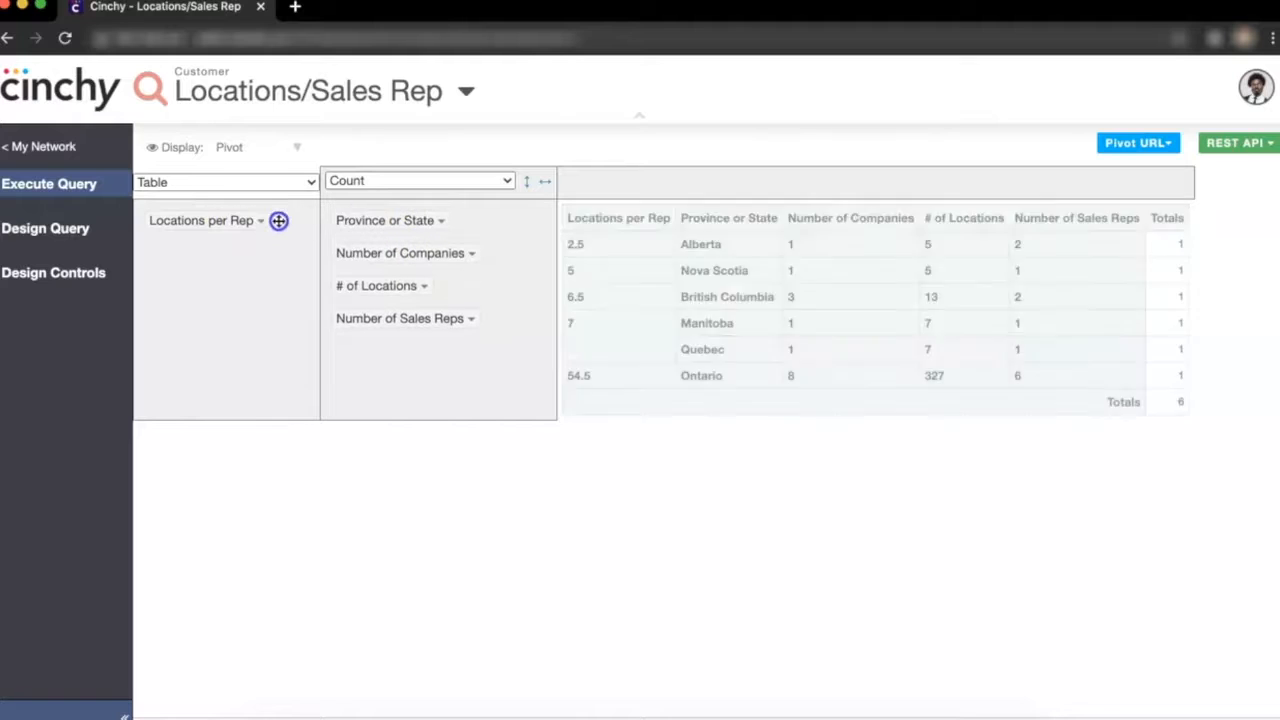
pyautogui.moveTo(371, 252); pyautogui.dragTo(190, 284)
pyautogui.moveTo(360, 258); pyautogui.dragTo(186, 331)
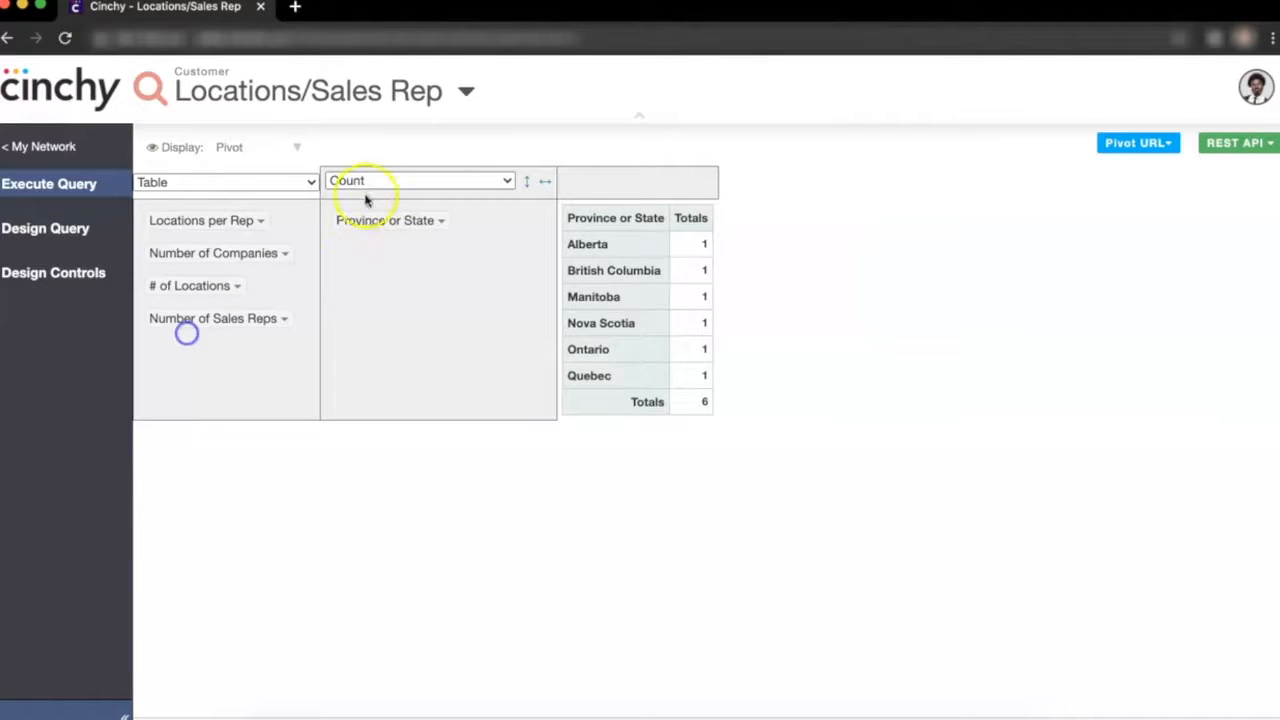
# - Set the pivot aggregation to Sum of Locations per Rep
pyautogui.click(357, 180)
pyautogui.click(342, 234)
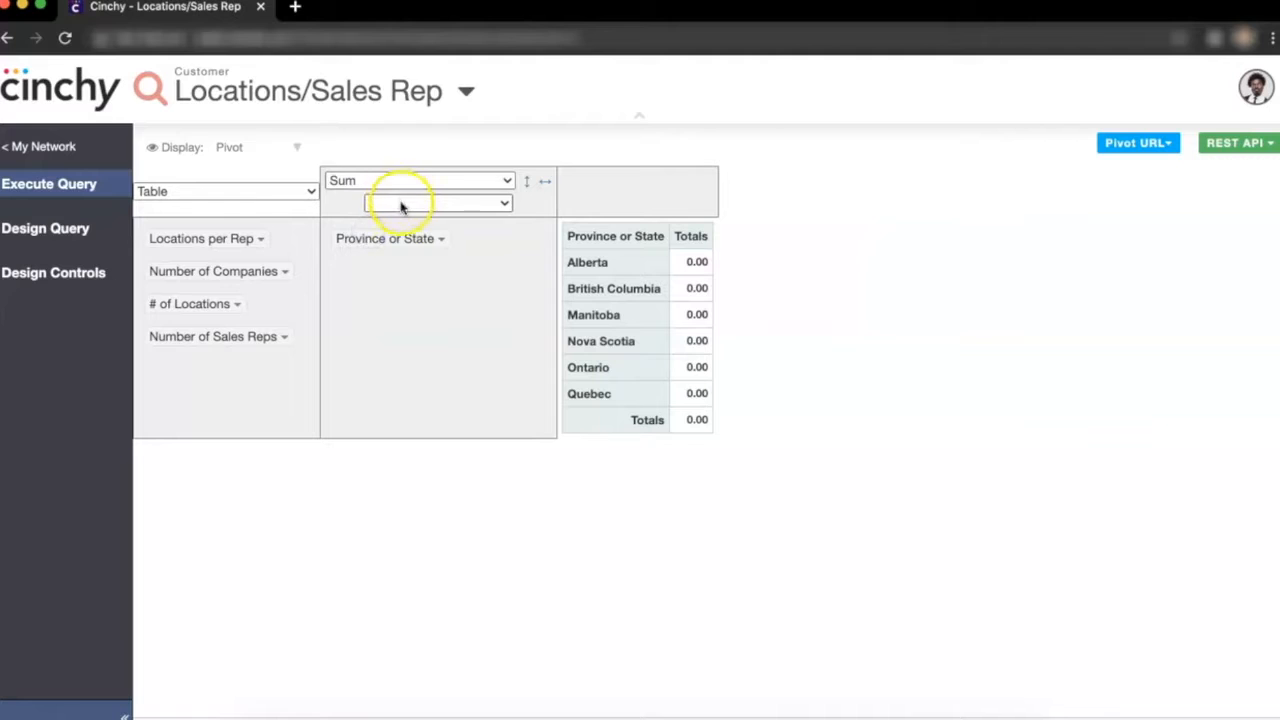
pyautogui.click(400, 203)
pyautogui.click(419, 288)
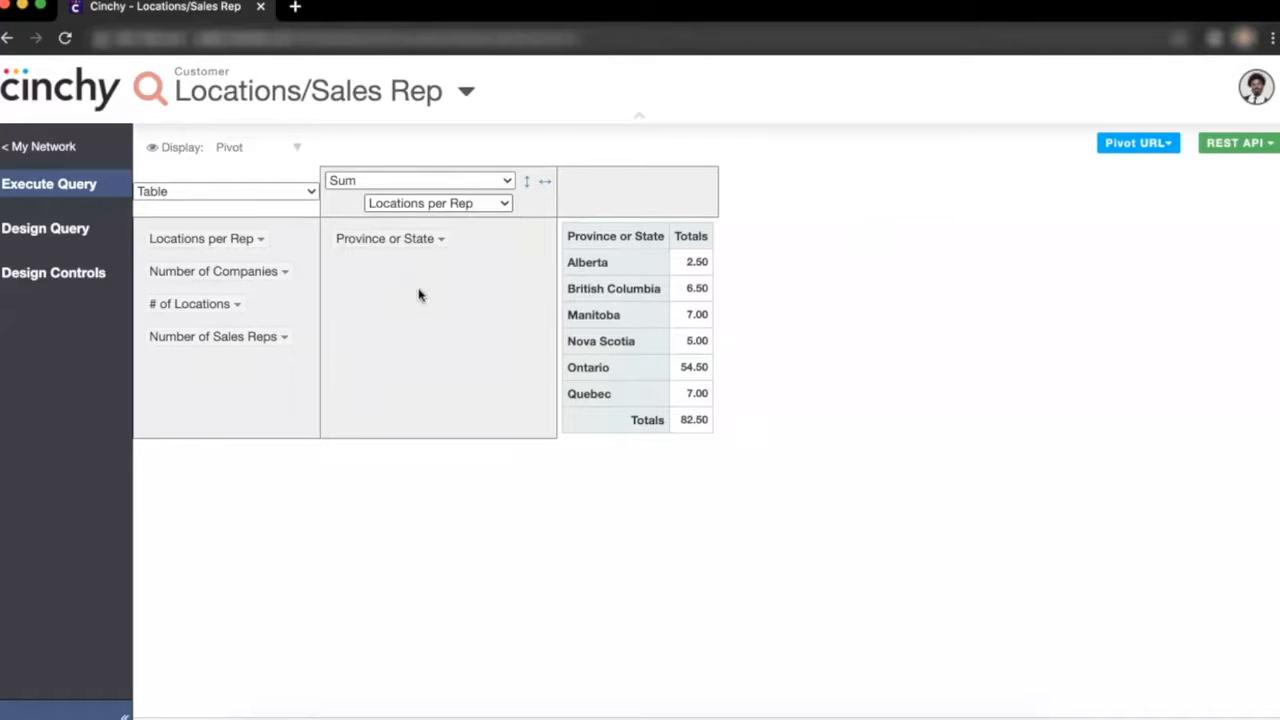
# - Preview the pivot as a Bar Chart and switch it to a Heatmap
pyautogui.click(296, 193)
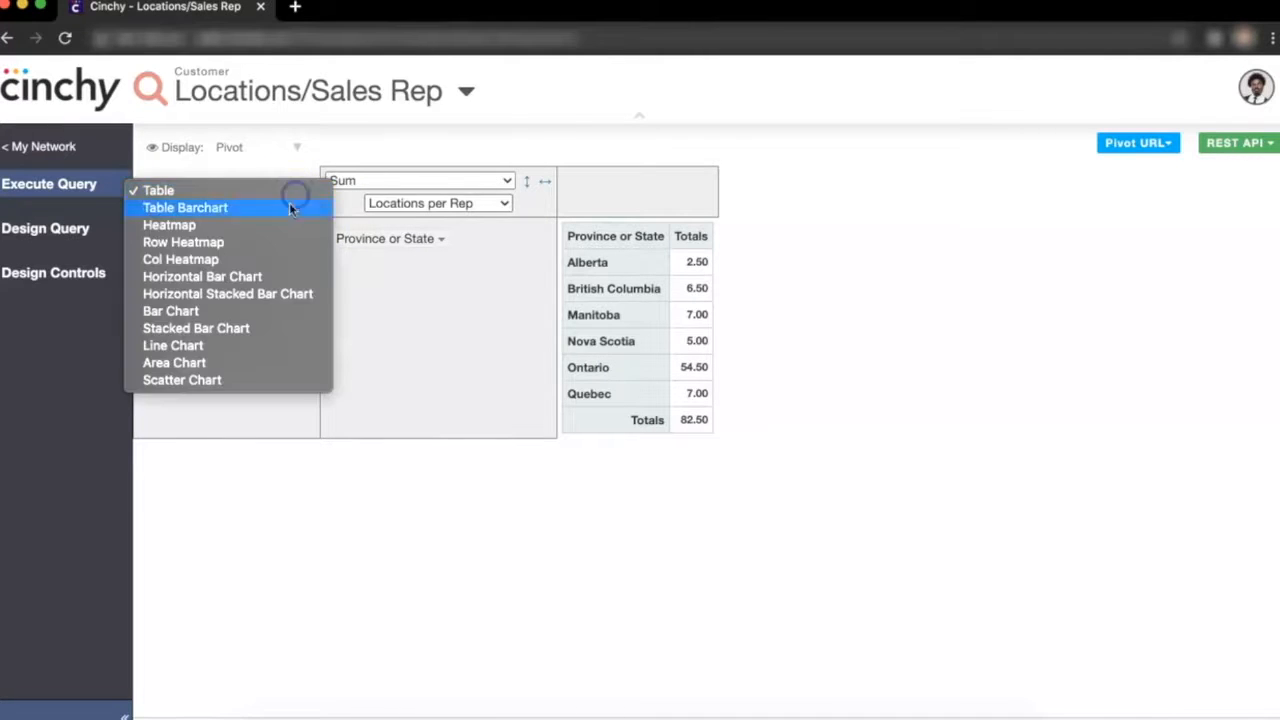
pyautogui.click(243, 310)
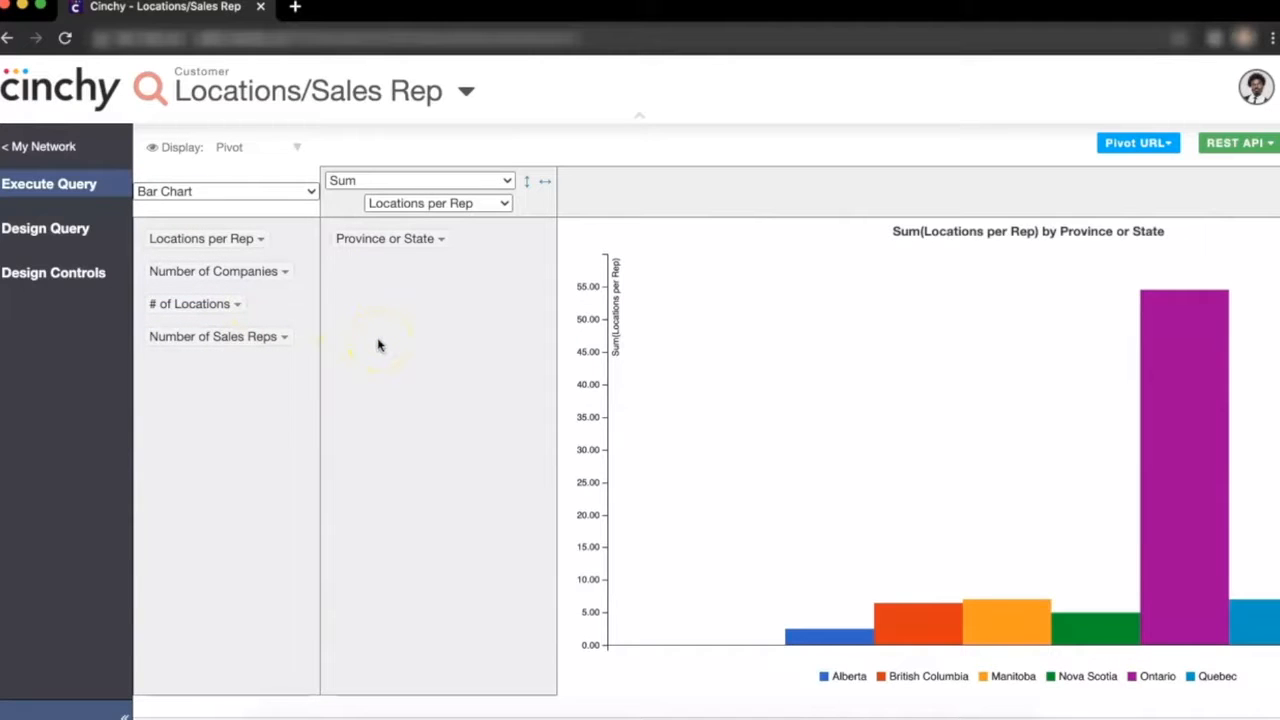
pyautogui.click(270, 191)
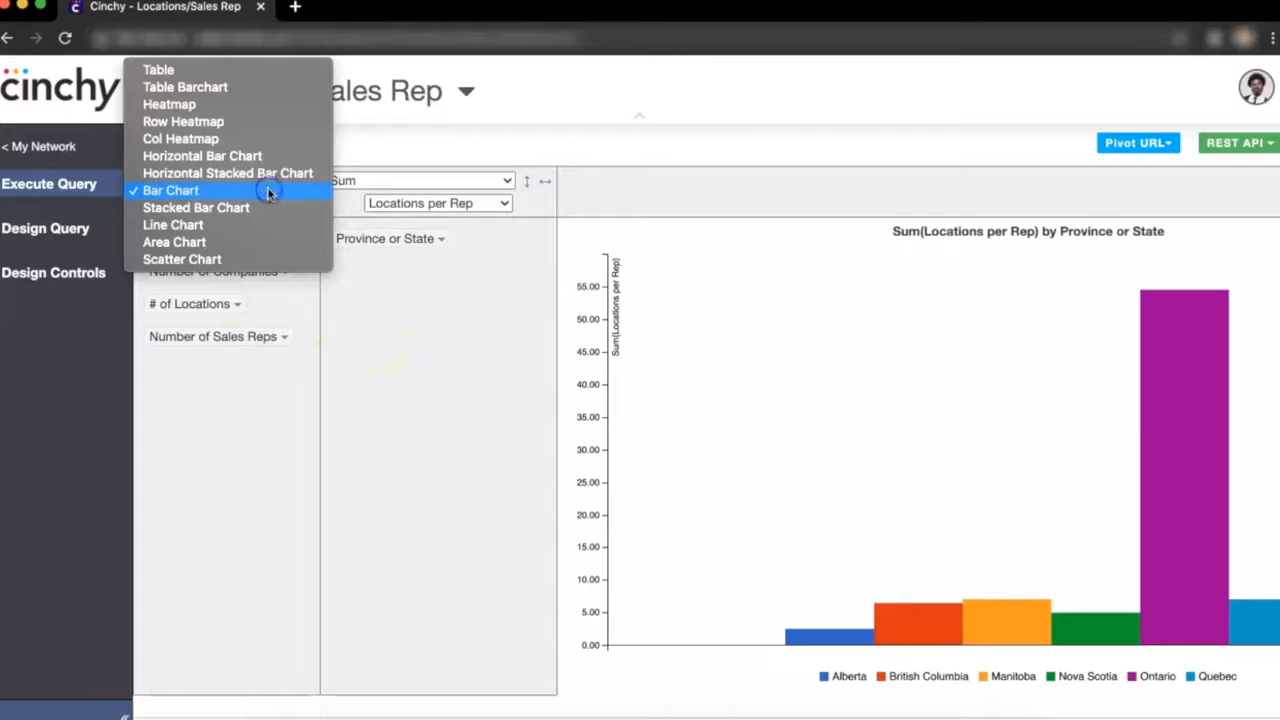
pyautogui.click(257, 104)
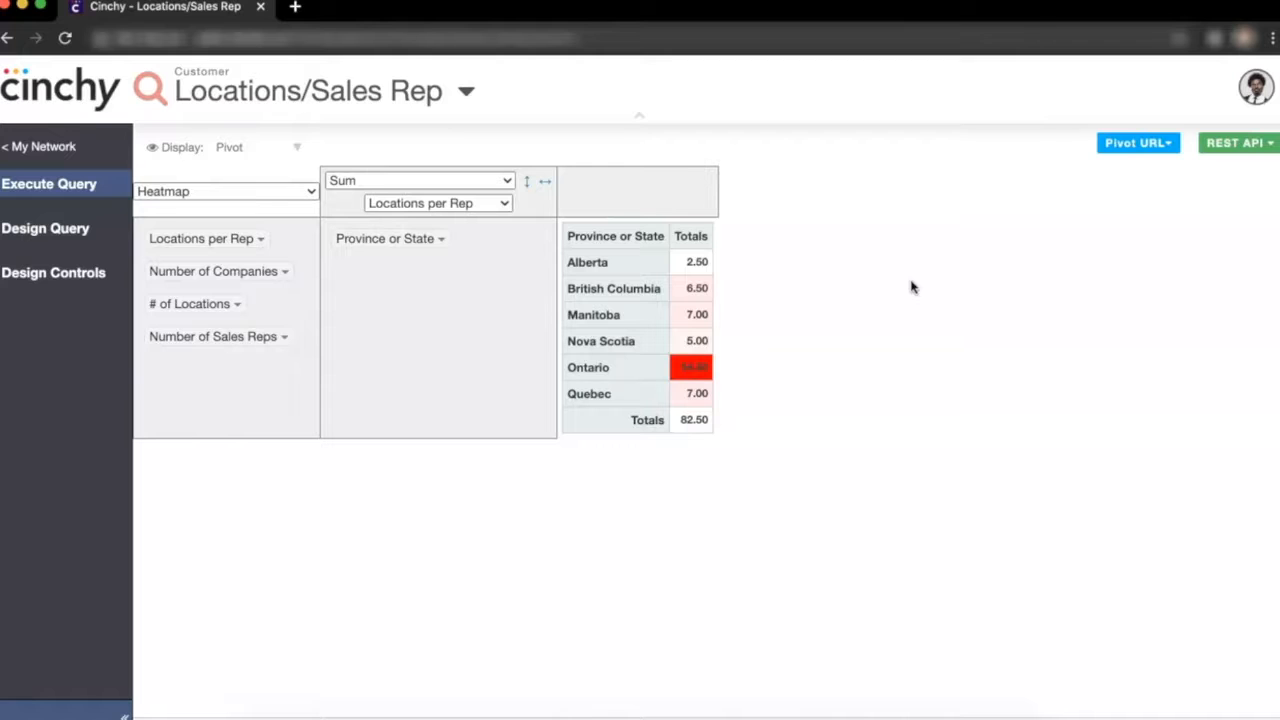
# - Copy the pivot table's URL
pyautogui.click(1135, 144)
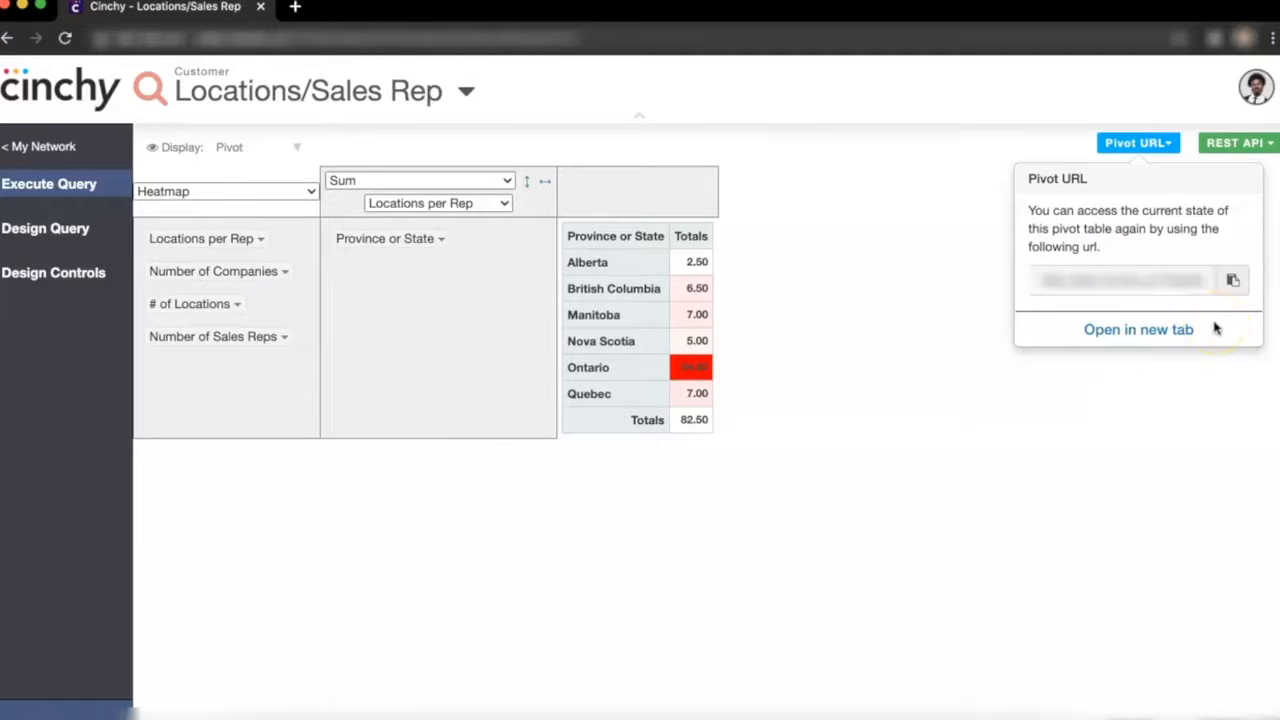
pyautogui.click(1233, 281)
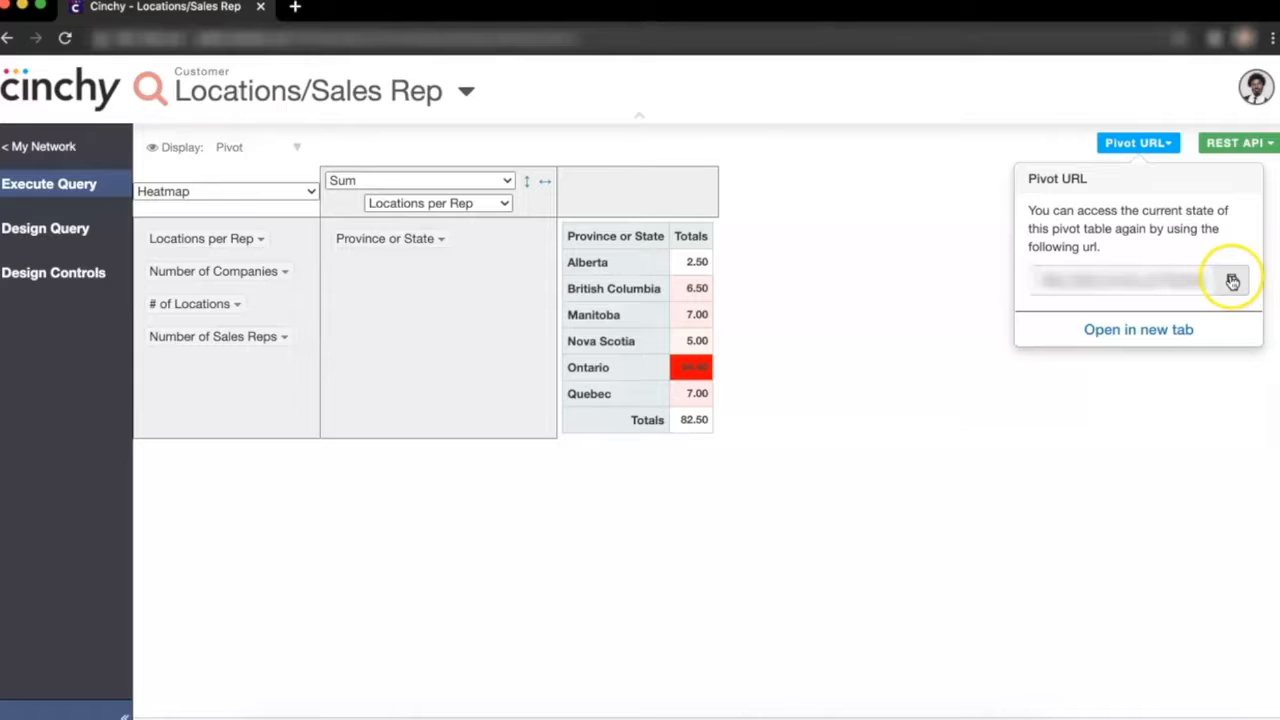
pyautogui.click(1233, 281)
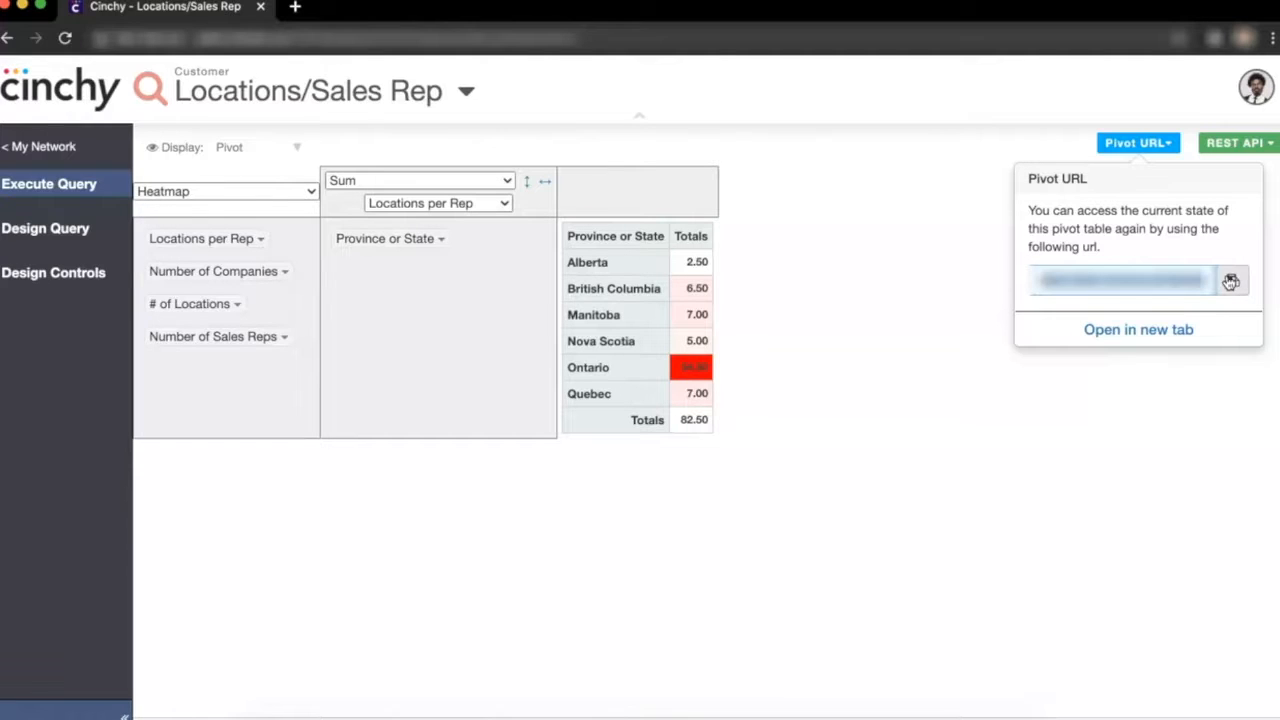
# - Open the copied pivot URL in a new browser tab and close that tab
pyautogui.click(295, 7)
pyautogui.press('super+v')
pyautogui.press('Return')
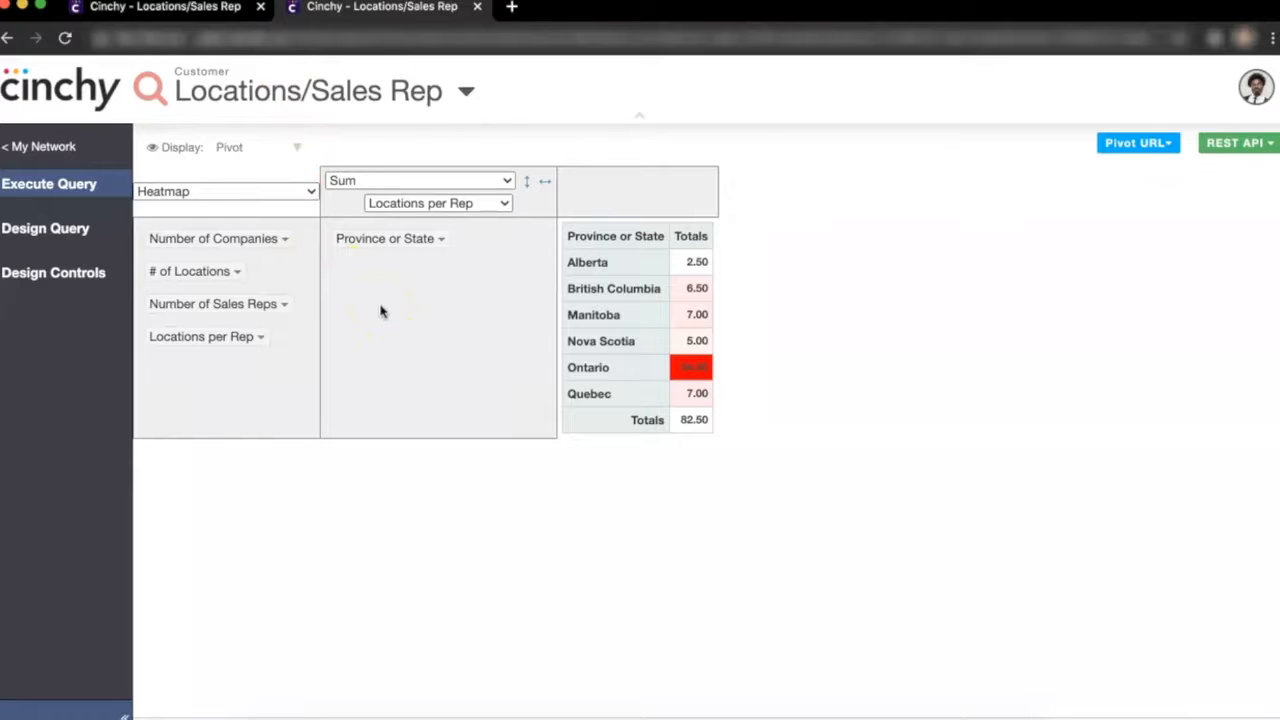
pyautogui.click(477, 7)
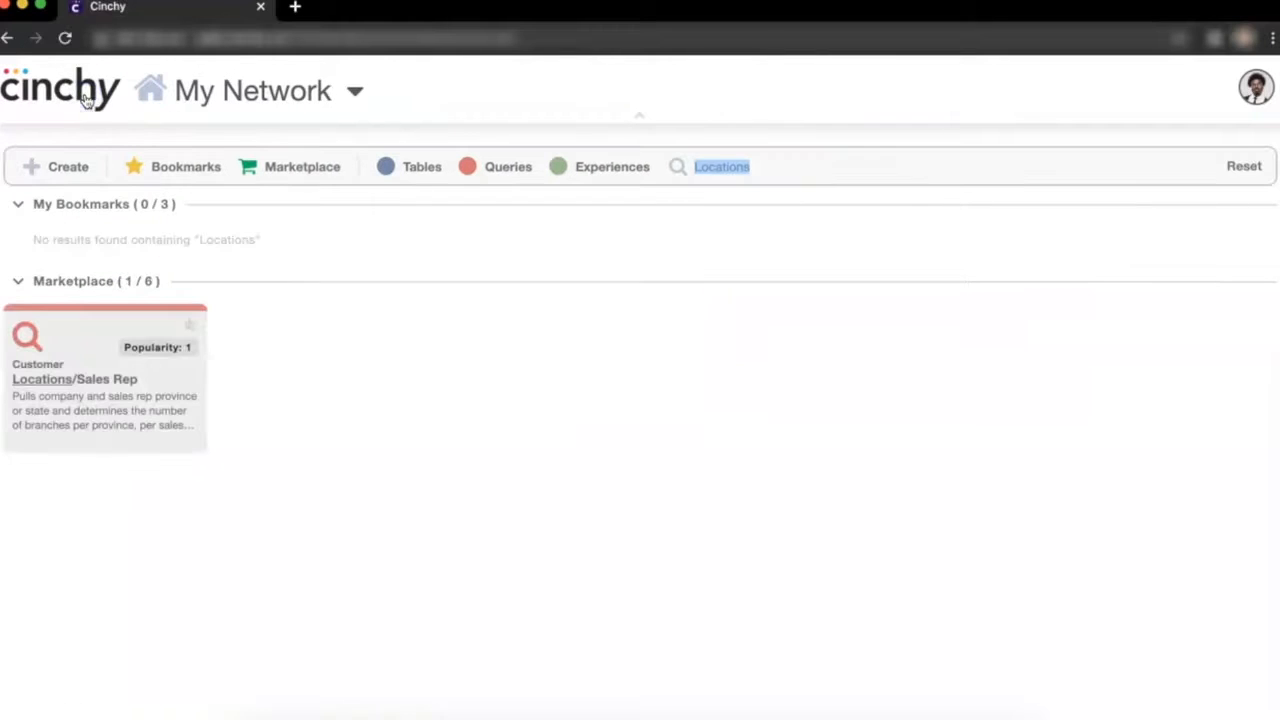
# - Clear the search and open the Sales Reps Per Province item from the expanded marketplace
pyautogui.click(1244, 164)
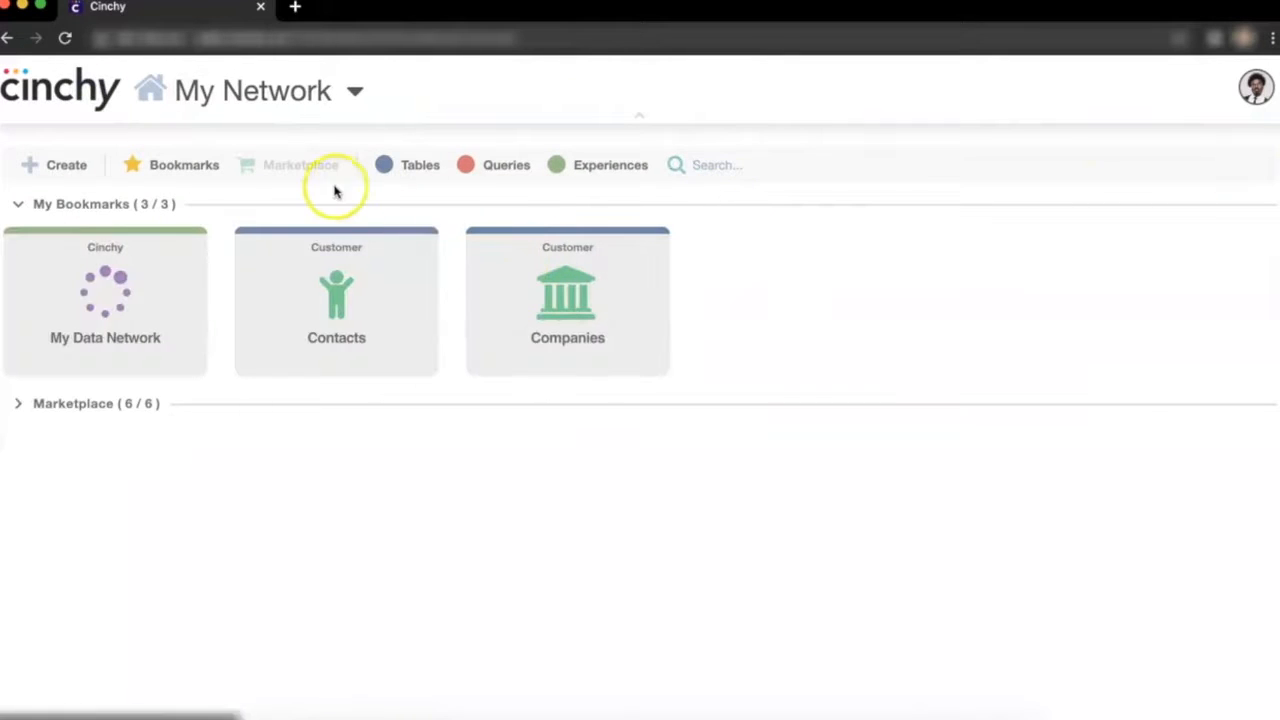
pyautogui.click(285, 168)
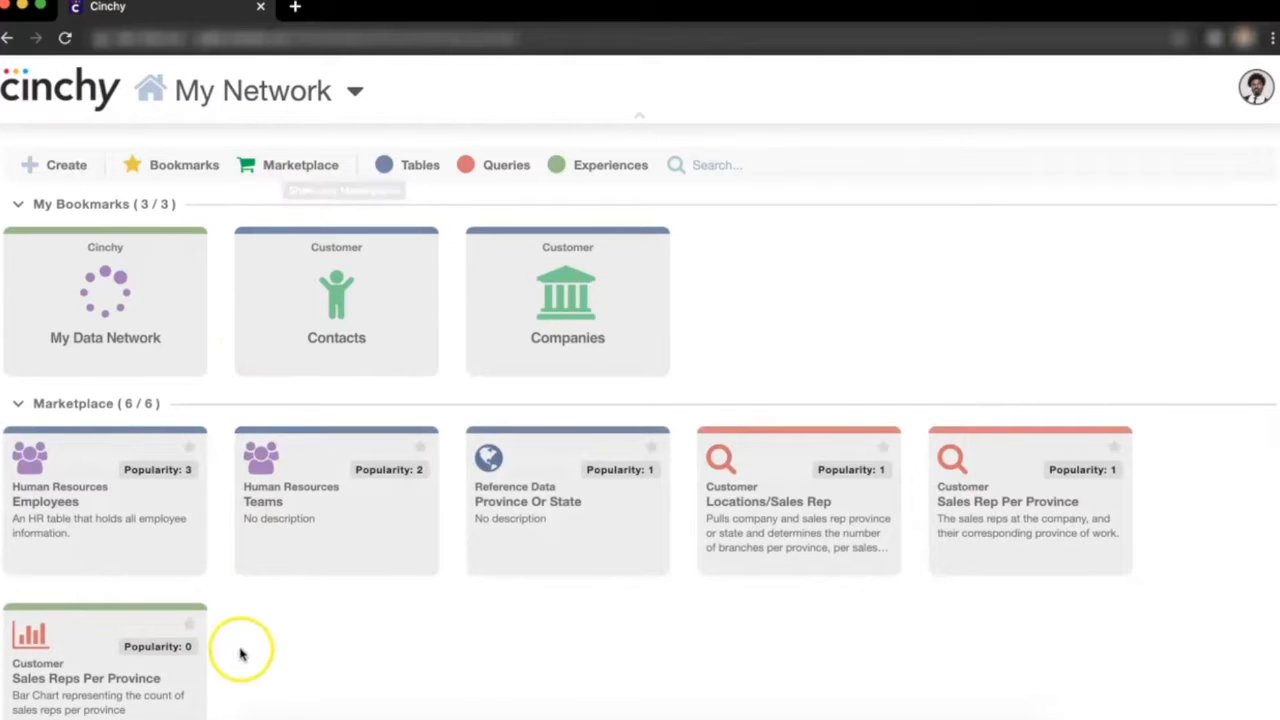
pyautogui.click(94, 644)
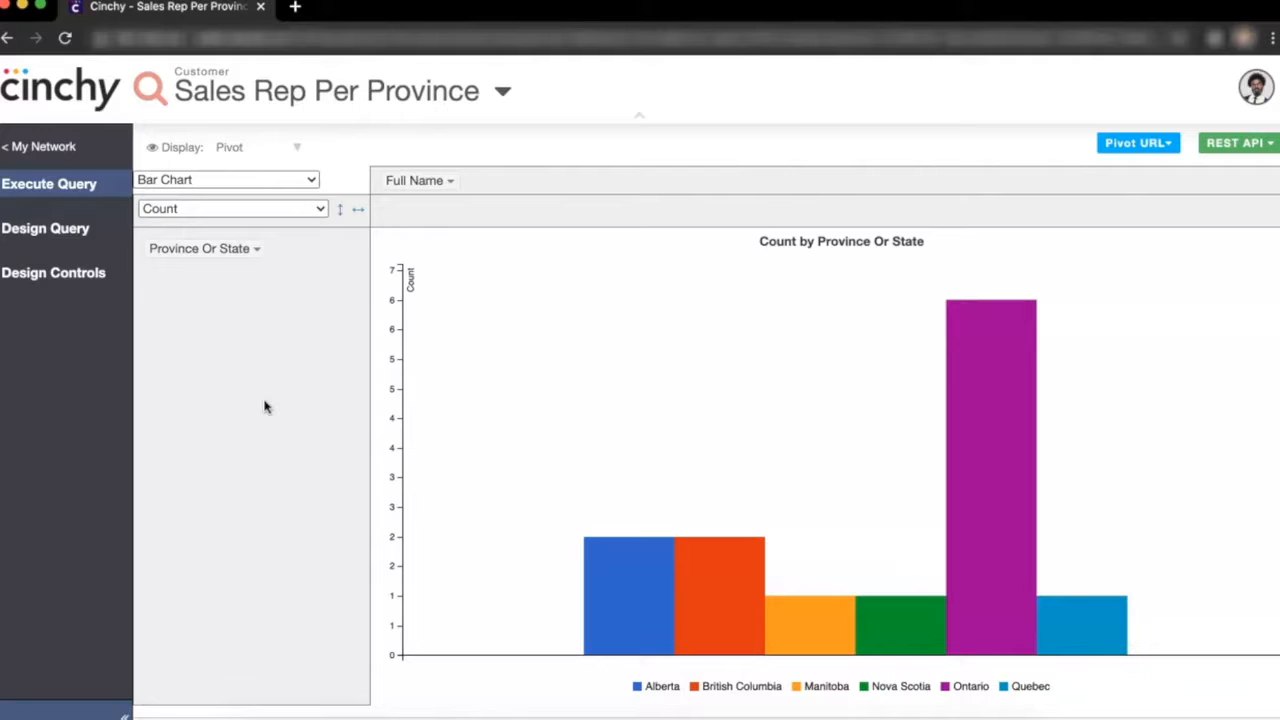
# - Switch the pivot chart type to Horizontal Bar Chart
pyautogui.click(303, 180)
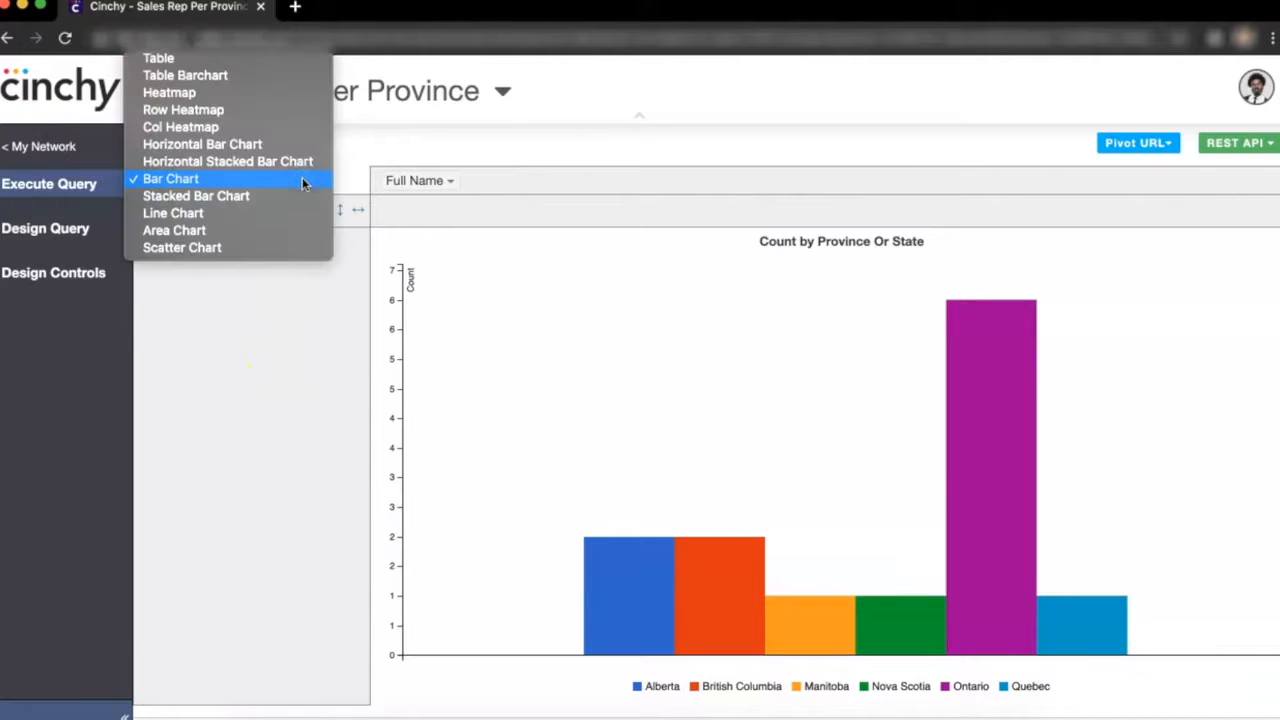
pyautogui.click(284, 144)
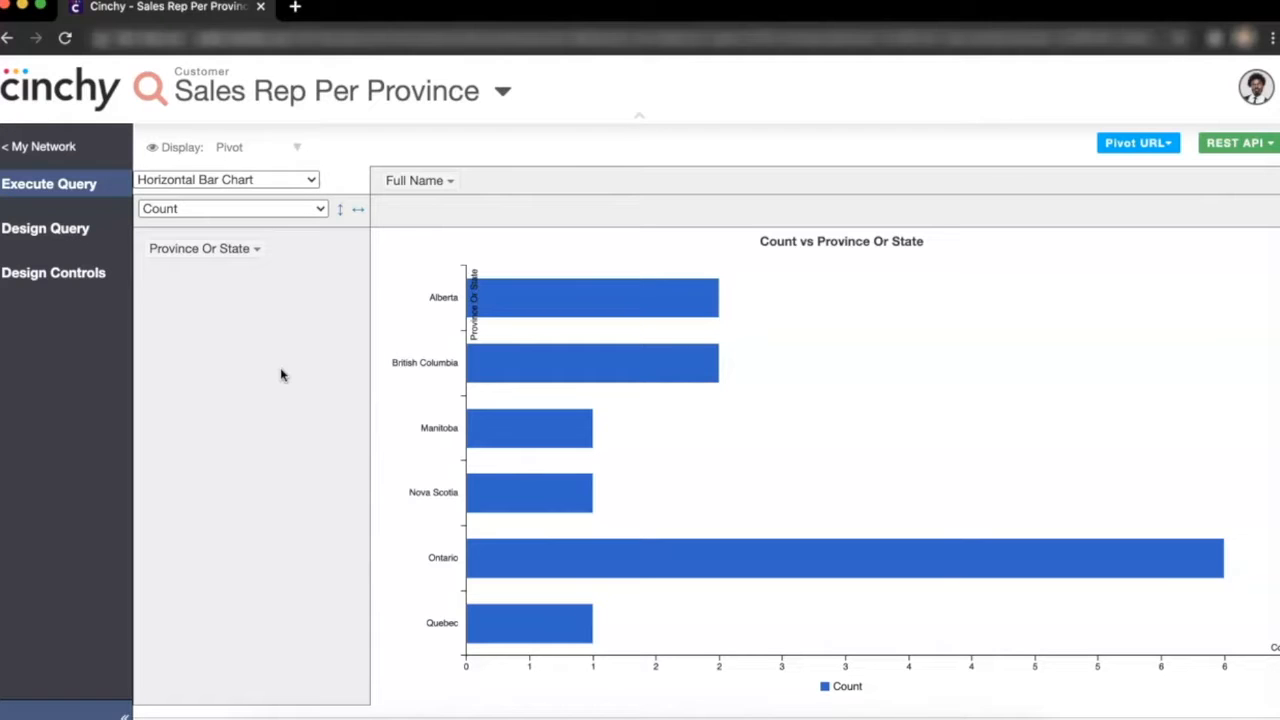
# - Review the query's results grid, SQL definition and design controls before returning to My Network
pyautogui.click(78, 185)
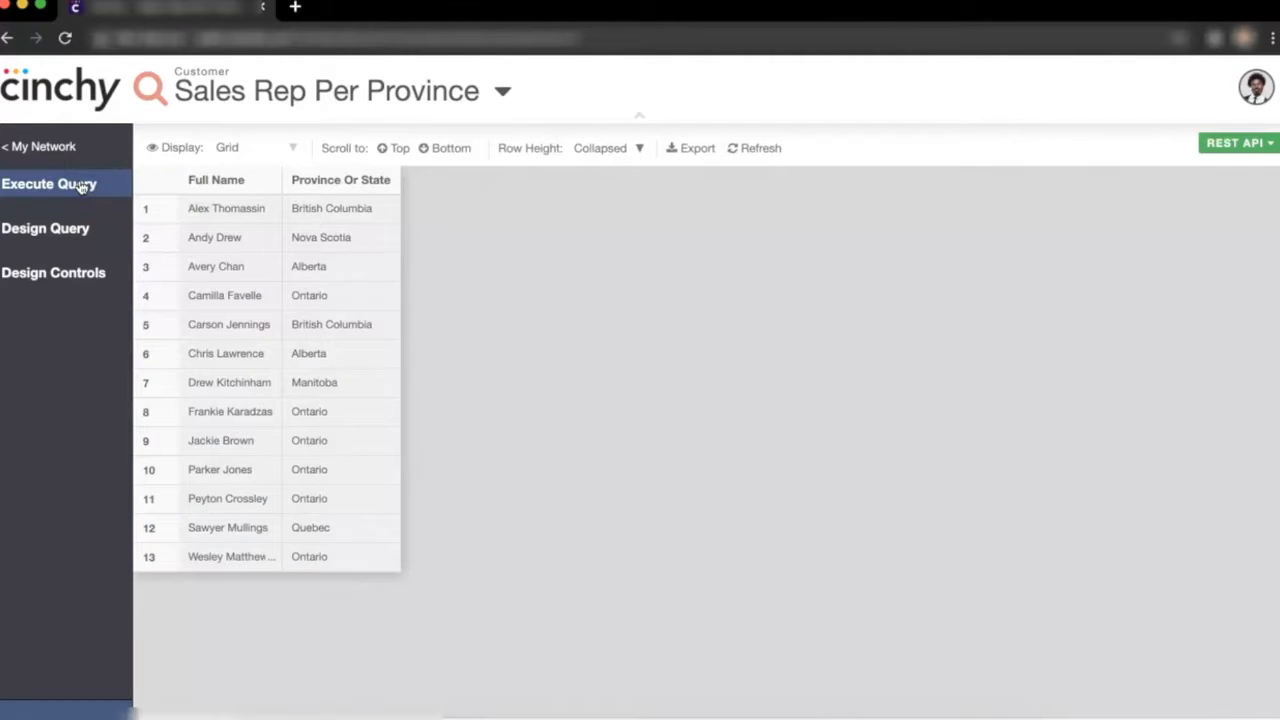
pyautogui.click(64, 230)
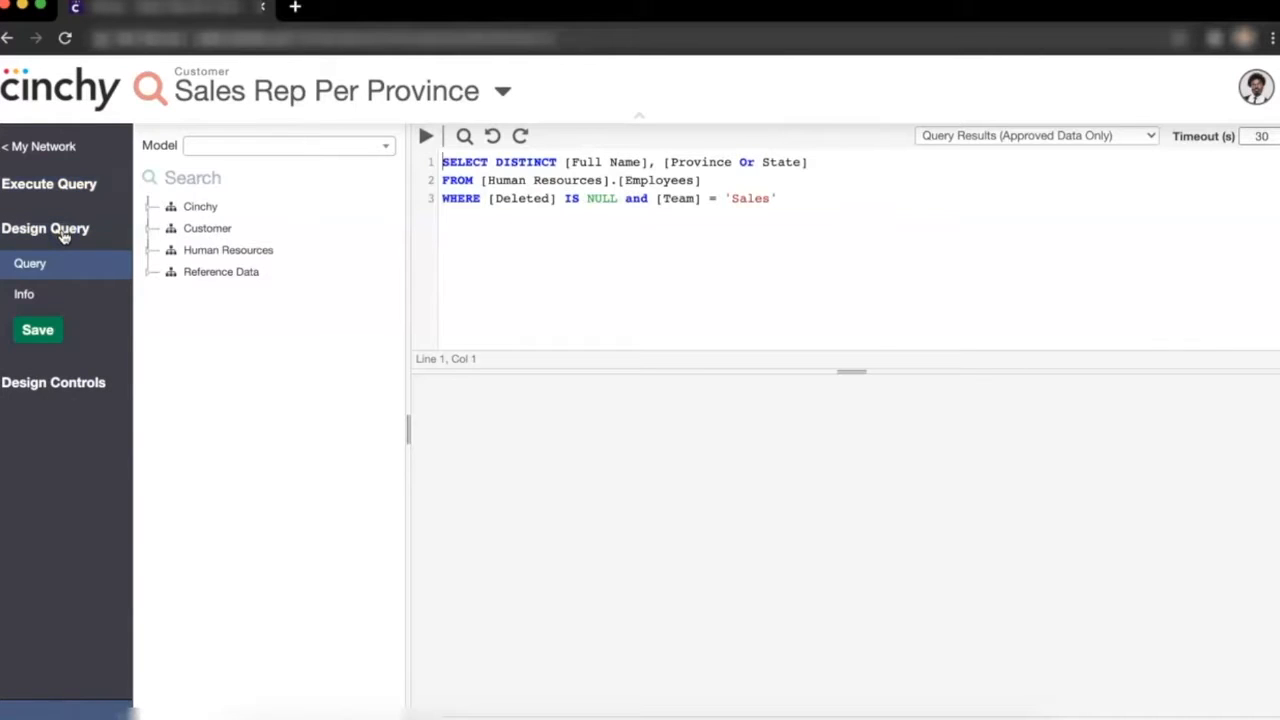
pyautogui.click(77, 380)
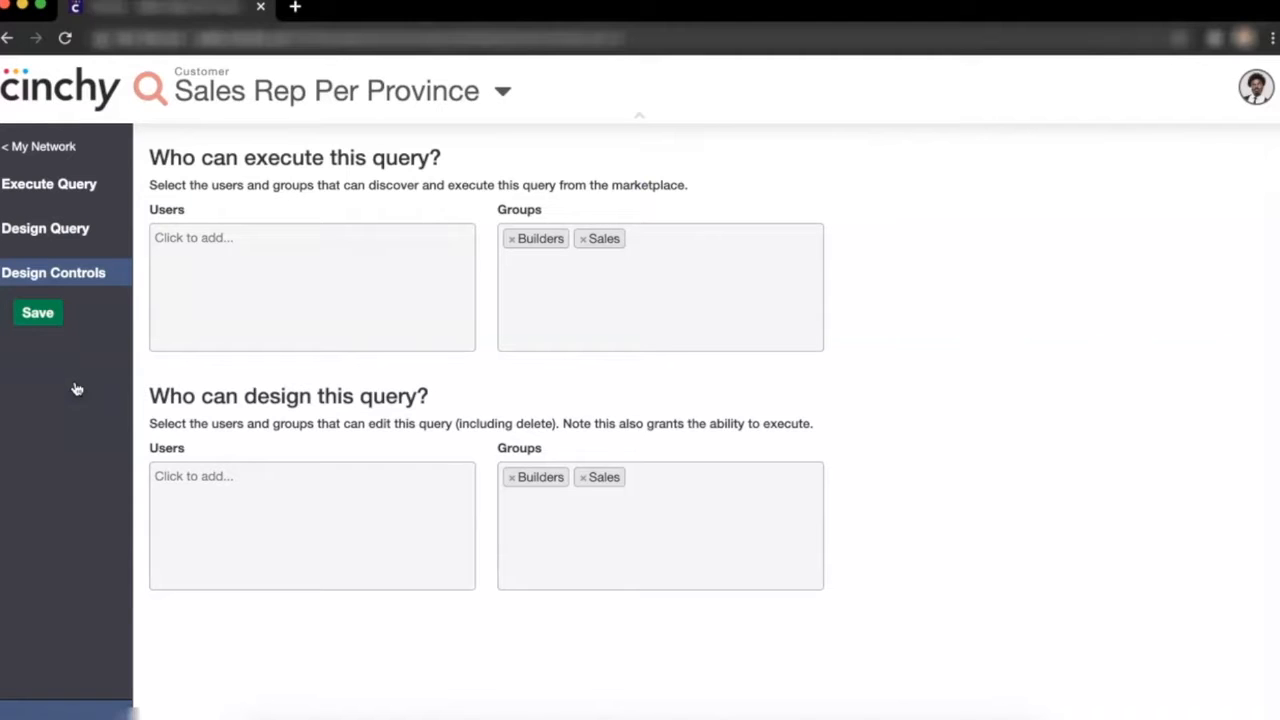
pyautogui.click(72, 146)
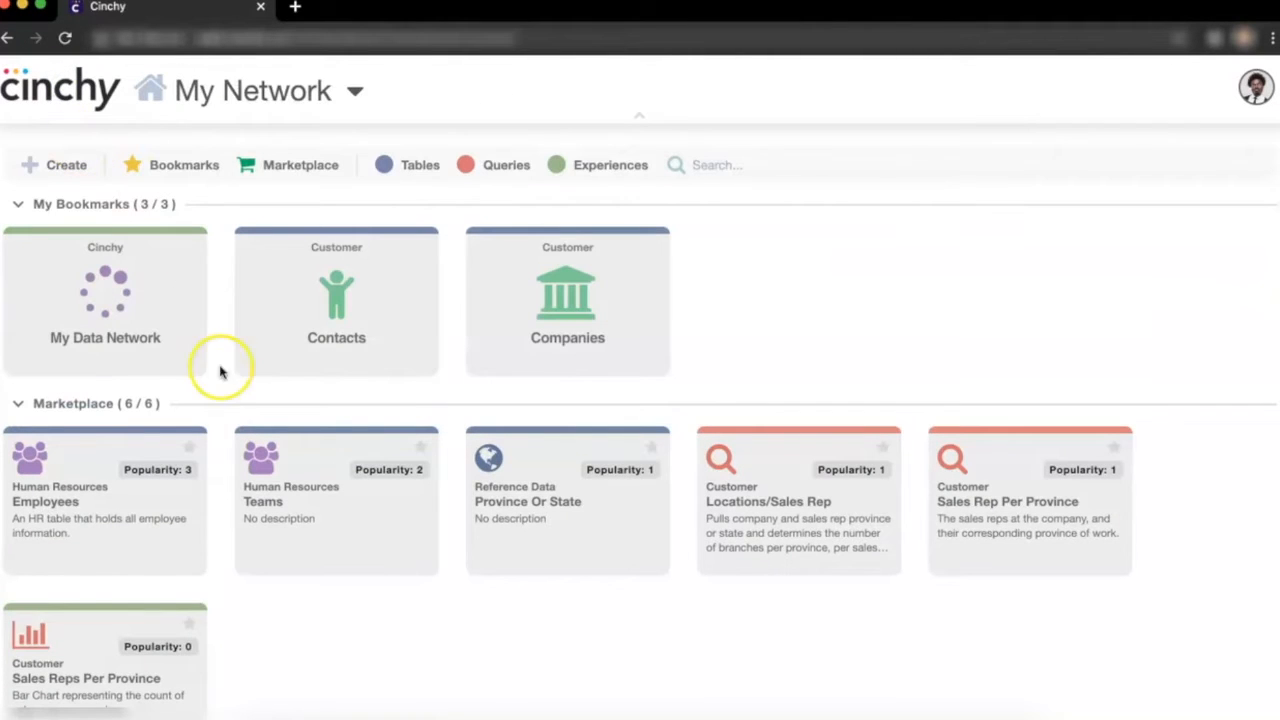
# - Bookmark the Sales Reps Per Province and Locations/Sales Rep marketplace items
pyautogui.click(190, 623)
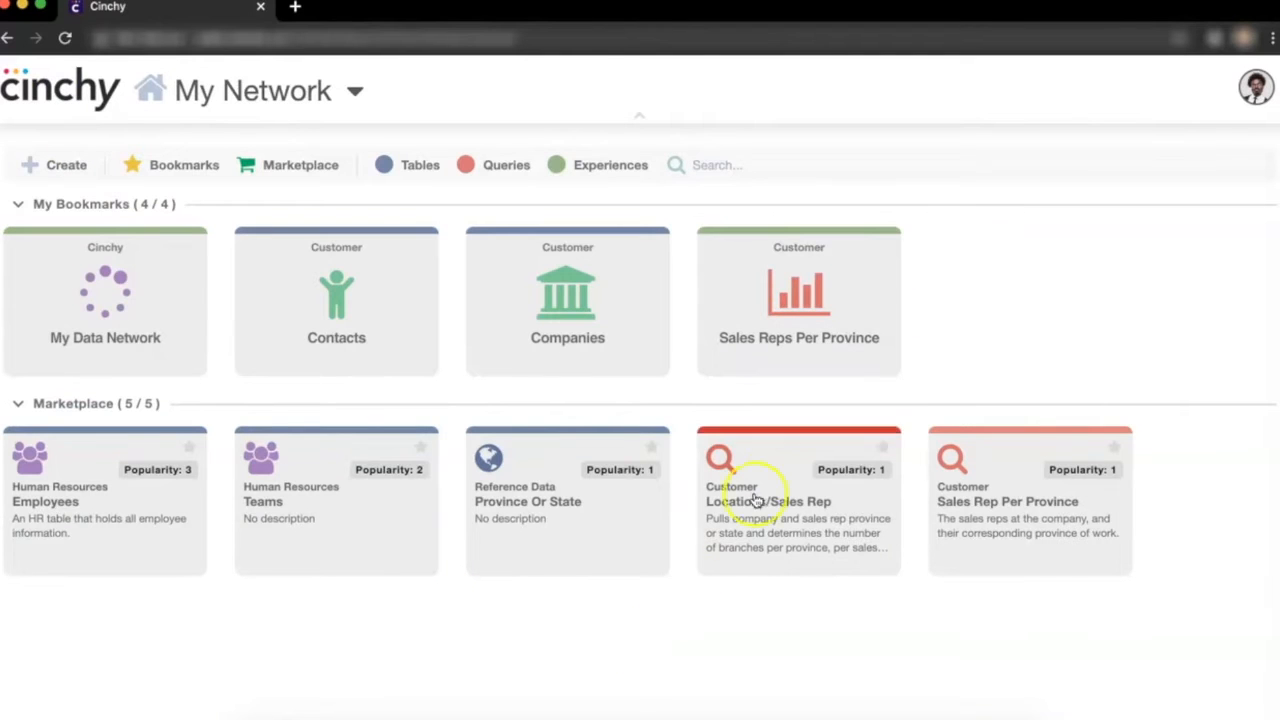
pyautogui.click(882, 447)
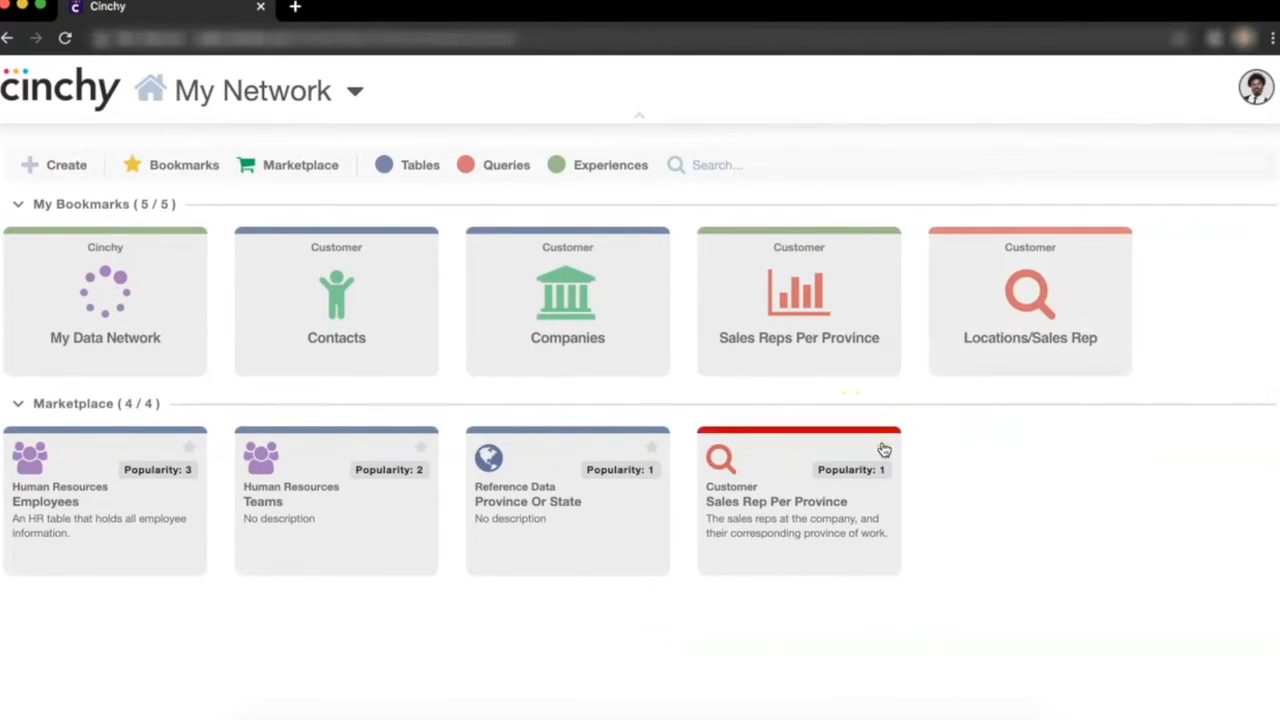